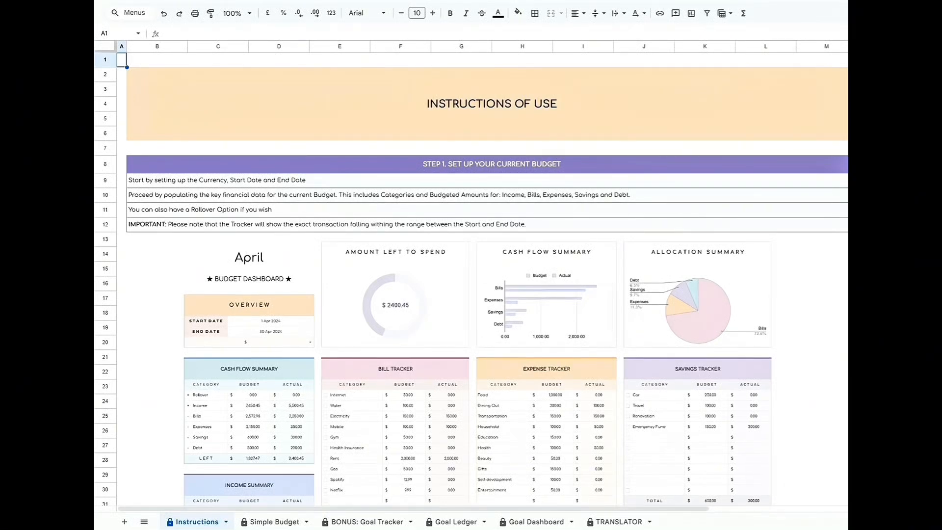
# - Review the Instructions sheet's first three steps: budget setup, recording transactions and the bonus goal tracker
pyautogui.click(501, 167)
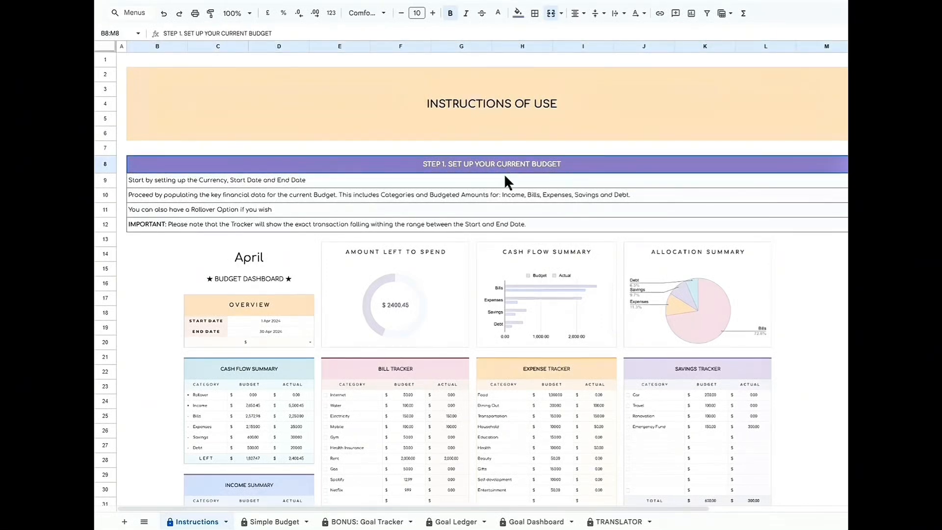
pyautogui.scroll(-7, 541, 310)
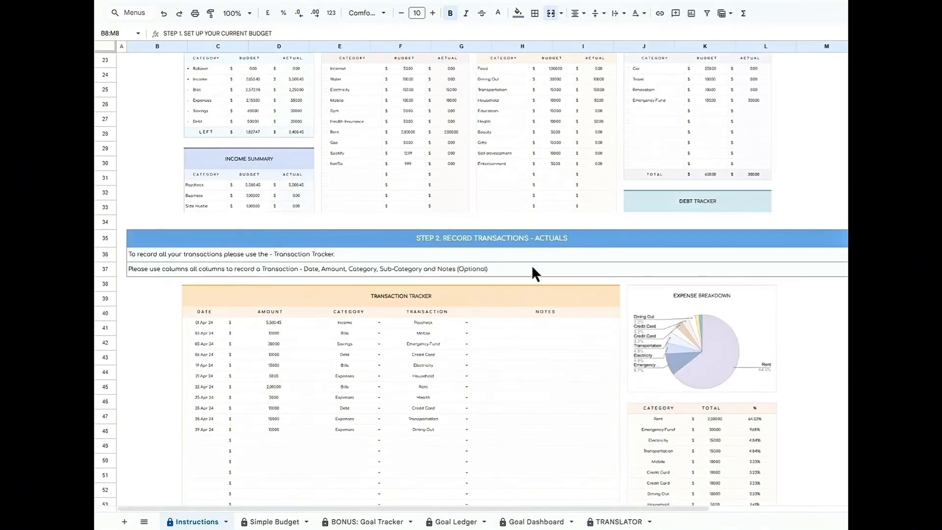
pyautogui.click(530, 241)
pyautogui.scroll(-2, 558, 256)
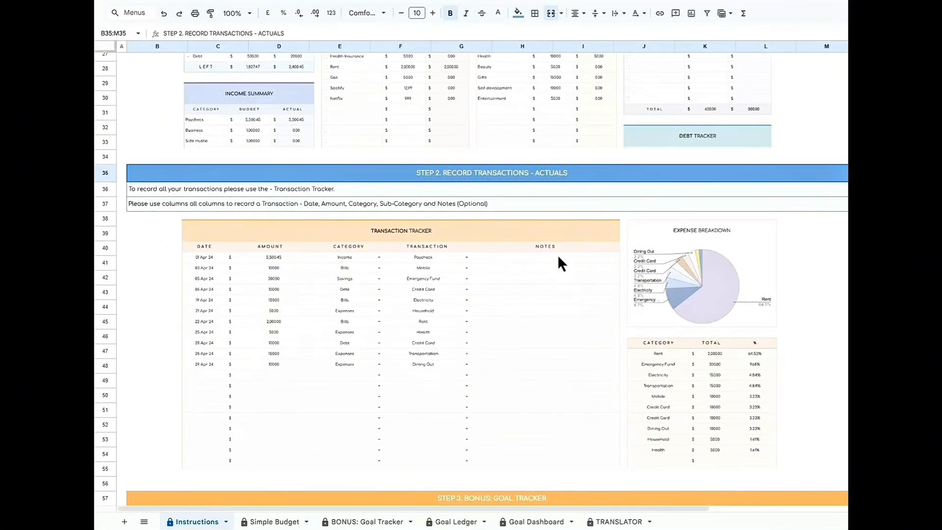
pyautogui.scroll(-7, 558, 254)
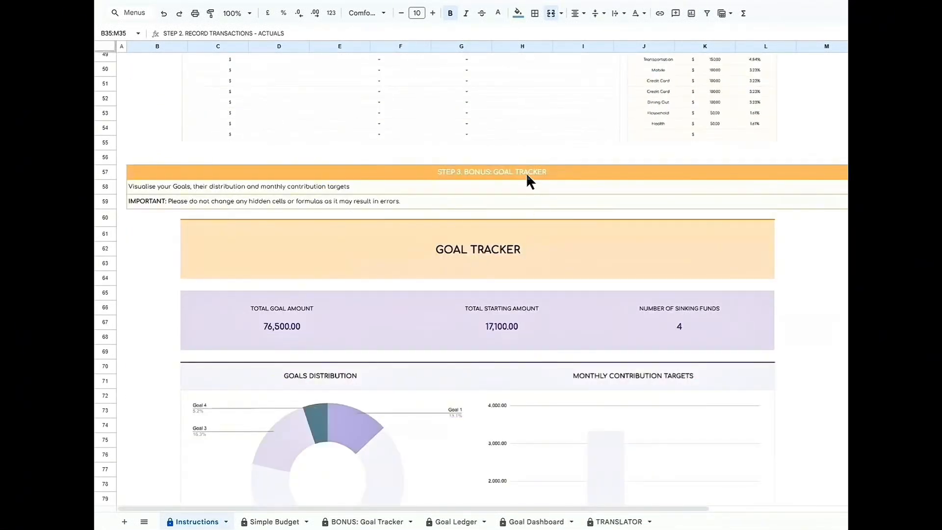
pyautogui.click(526, 173)
pyautogui.scroll(-2, 558, 317)
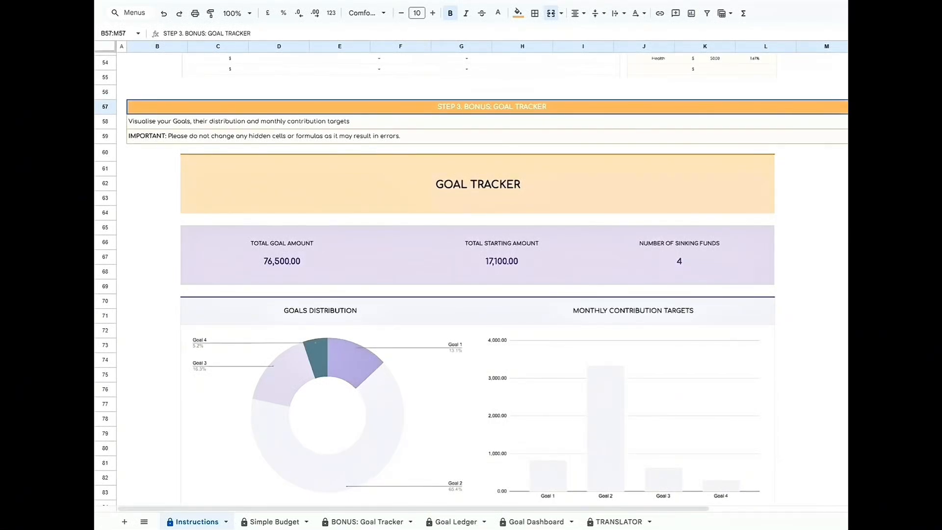
# - Review the remaining instructions on goal setting, the Goal Ledger and the Goal Tracker Dashboard
pyautogui.scroll(-10, 631, 189)
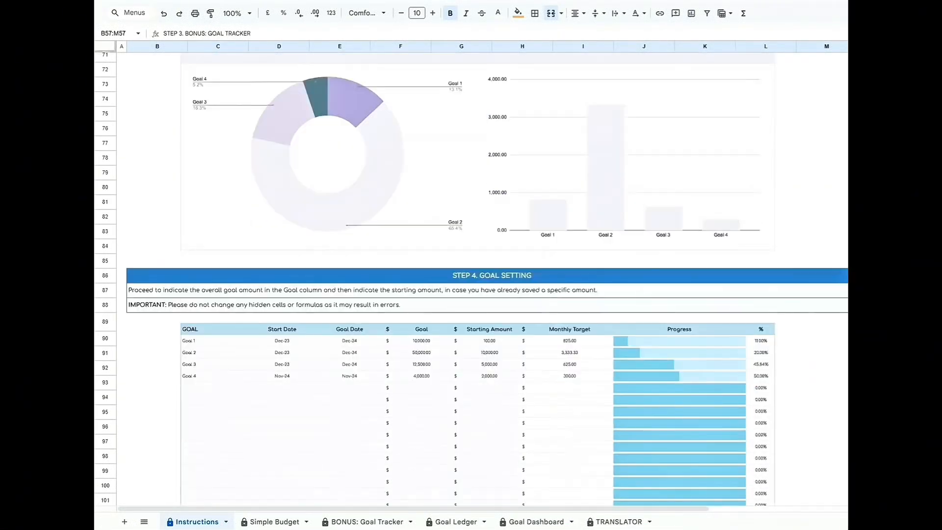
pyautogui.click(501, 85)
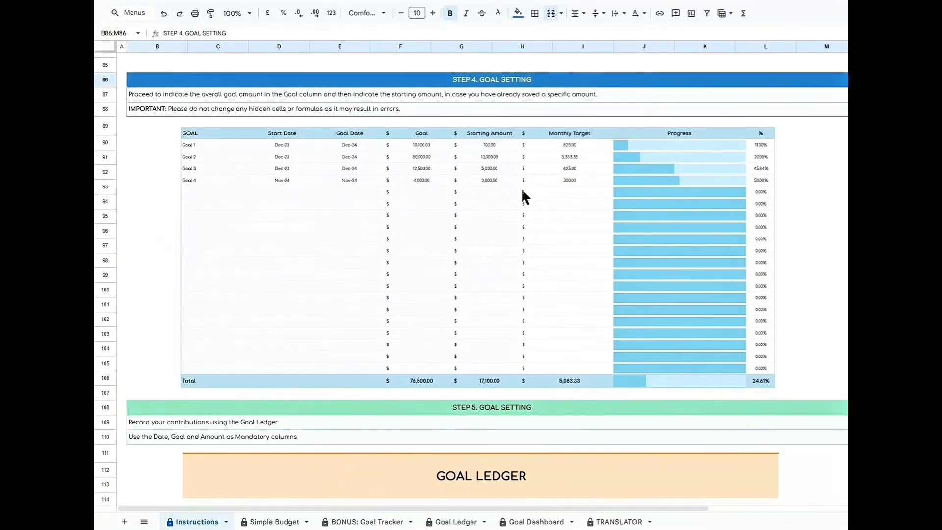
pyautogui.scroll(-5, 622, 270)
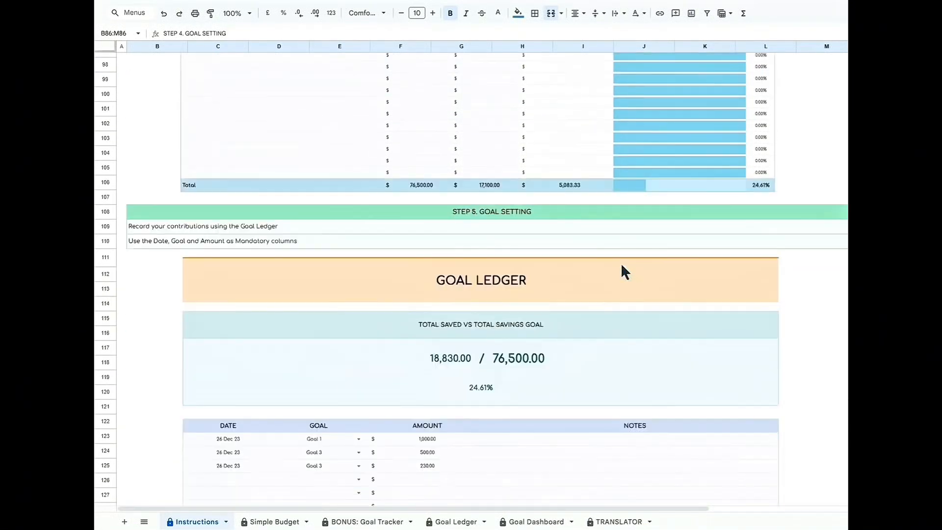
pyautogui.click(623, 147)
pyautogui.scroll(-1, 696, 265)
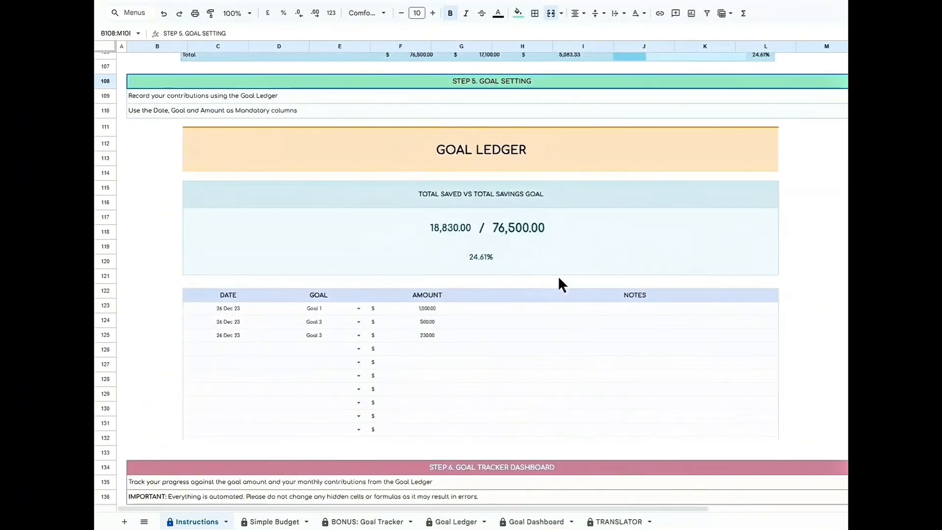
pyautogui.scroll(-6, 560, 284)
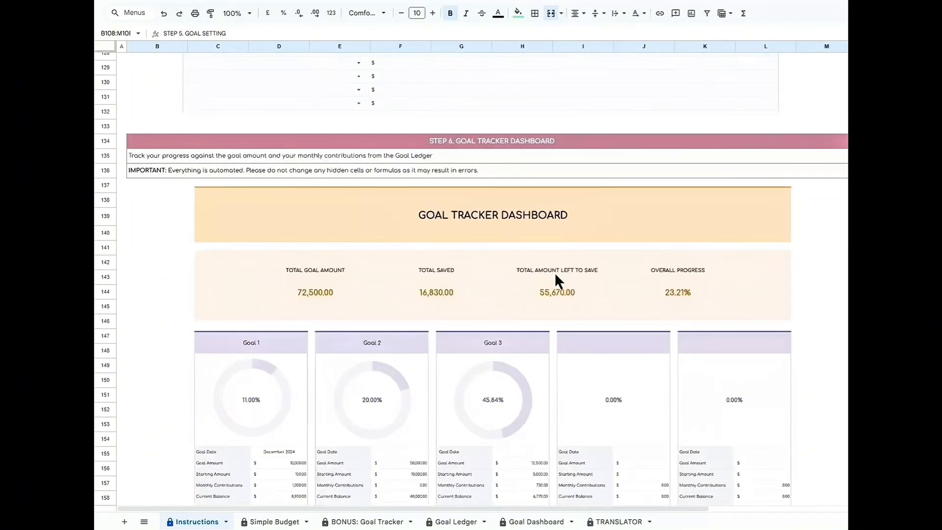
pyautogui.click(508, 142)
pyautogui.scroll(-1, 567, 242)
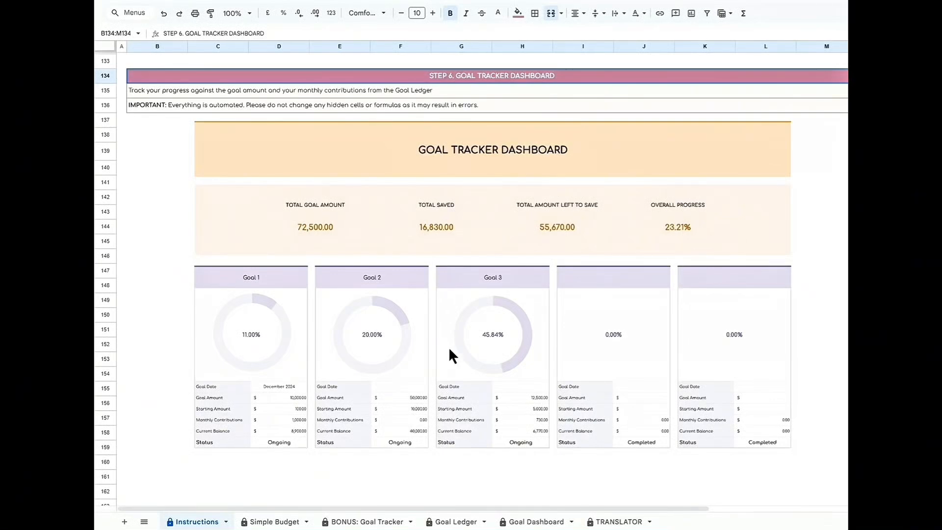
# - In the Simple Budget sheet's Overview, set the start date to 1 Oct 2025, the end date to 31 Oct 2025 and the currency to $
pyautogui.click(274, 522)
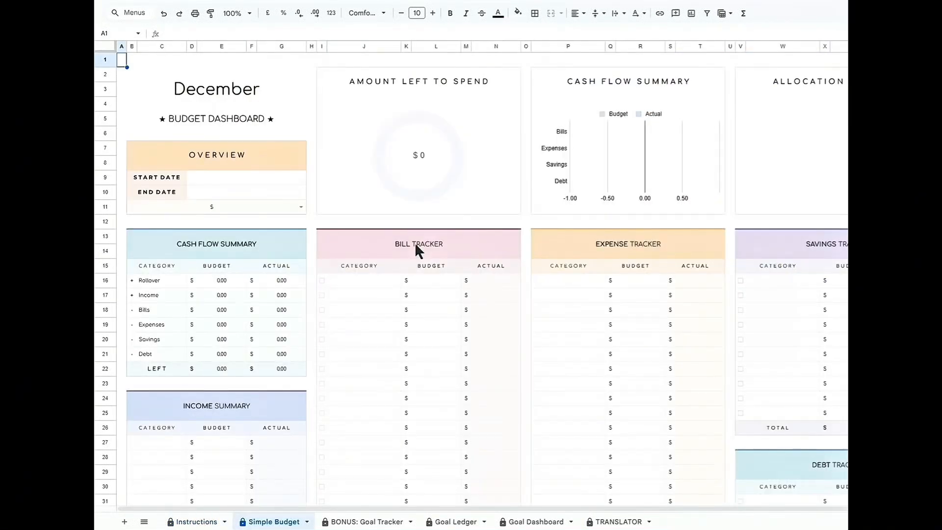
pyautogui.doubleClick(246, 178)
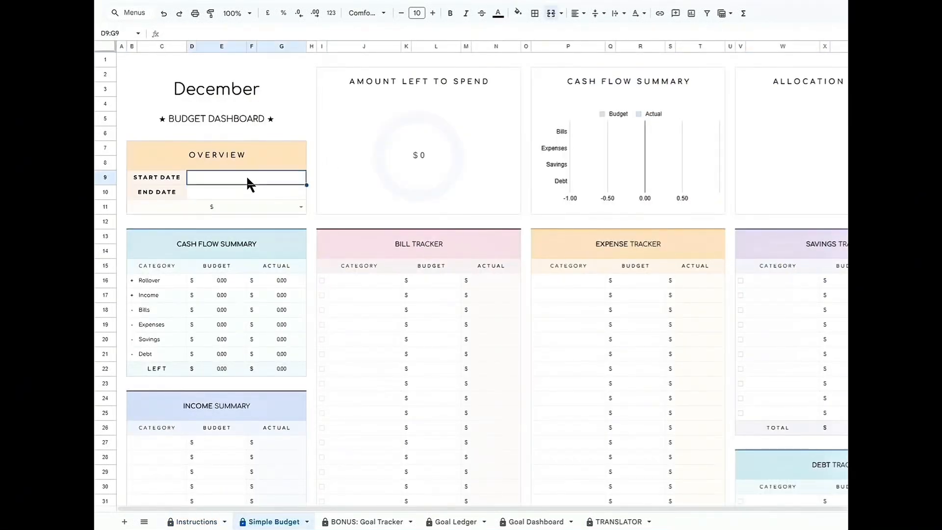
pyautogui.click(246, 225)
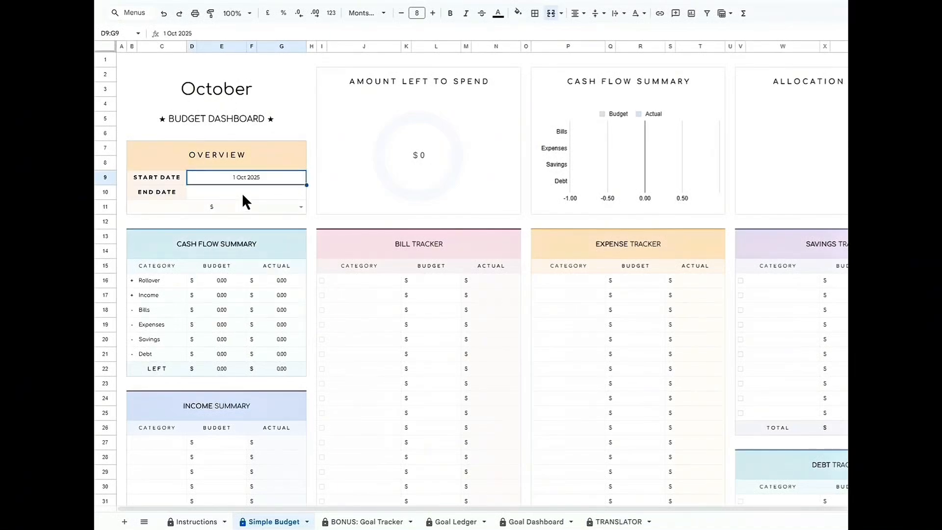
pyautogui.doubleClick(242, 193)
pyautogui.click(275, 281)
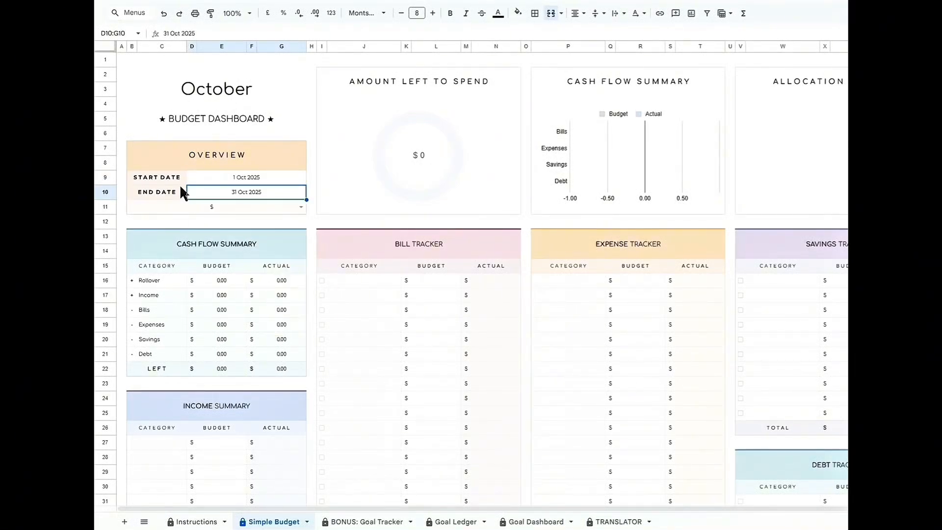
pyautogui.click(301, 207)
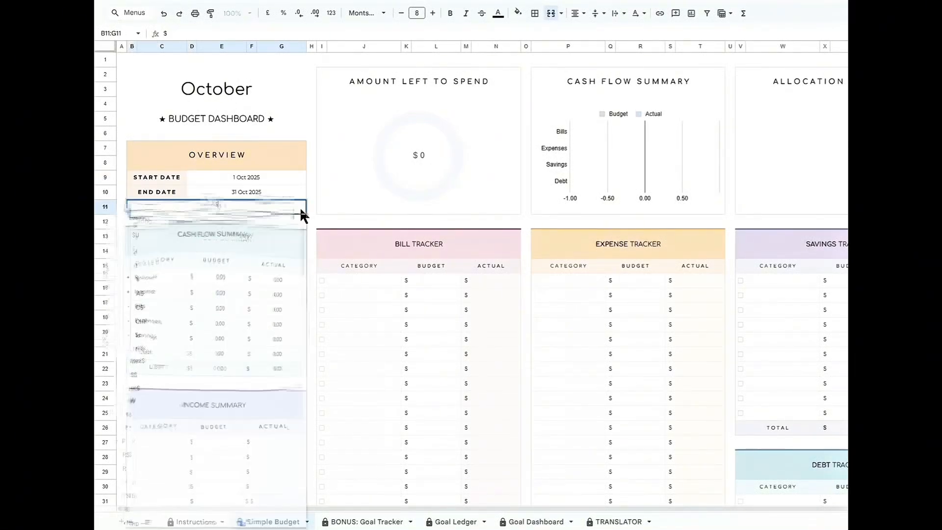
pyautogui.click(138, 221)
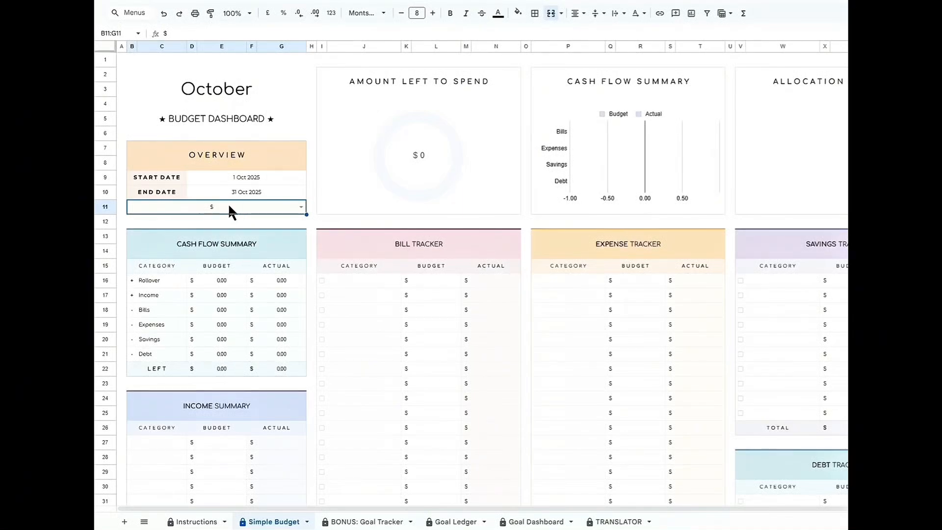
# - Look over the Income Summary and the Bill, Expense, Savings and Debt Tracker sections of the Simple Budget sheet
pyautogui.scroll(-1, 274, 254)
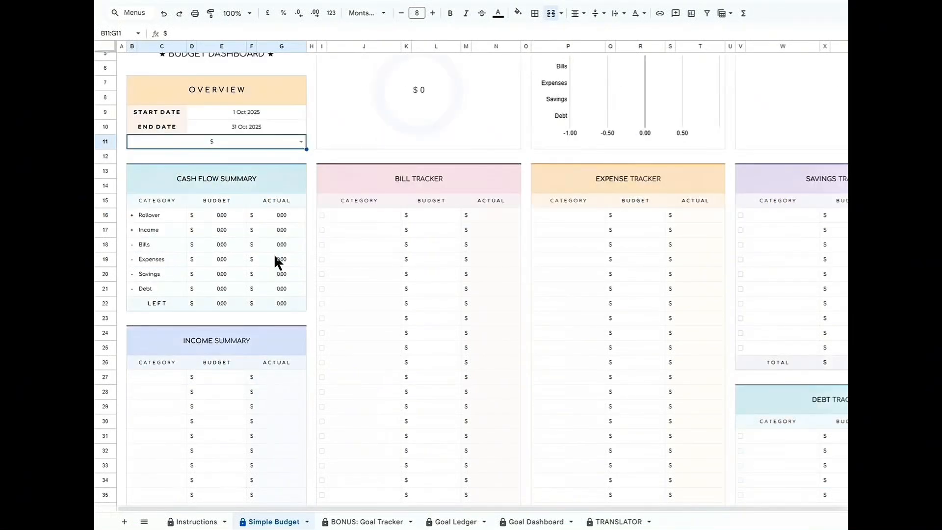
pyautogui.click(252, 328)
pyautogui.click(453, 183)
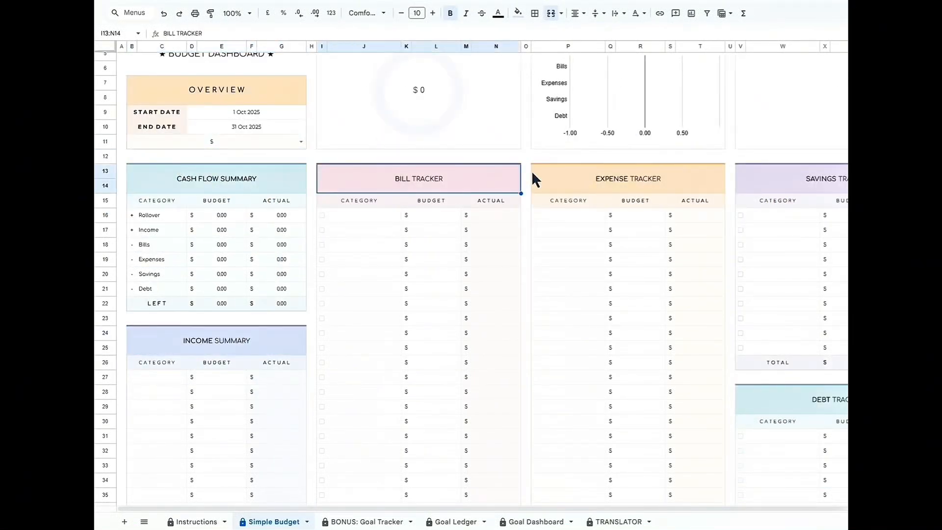
pyautogui.click(638, 176)
pyautogui.click(815, 179)
pyautogui.click(835, 408)
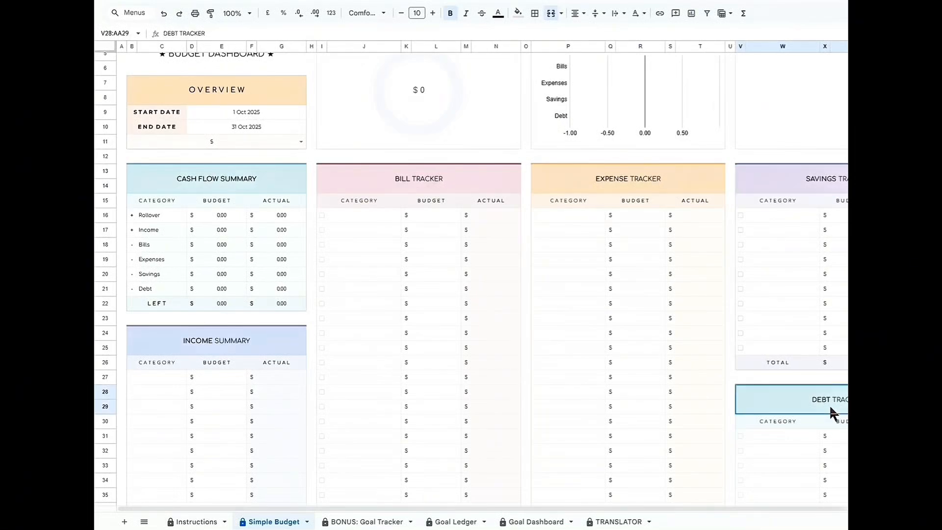
pyautogui.scroll(-3, 834, 410)
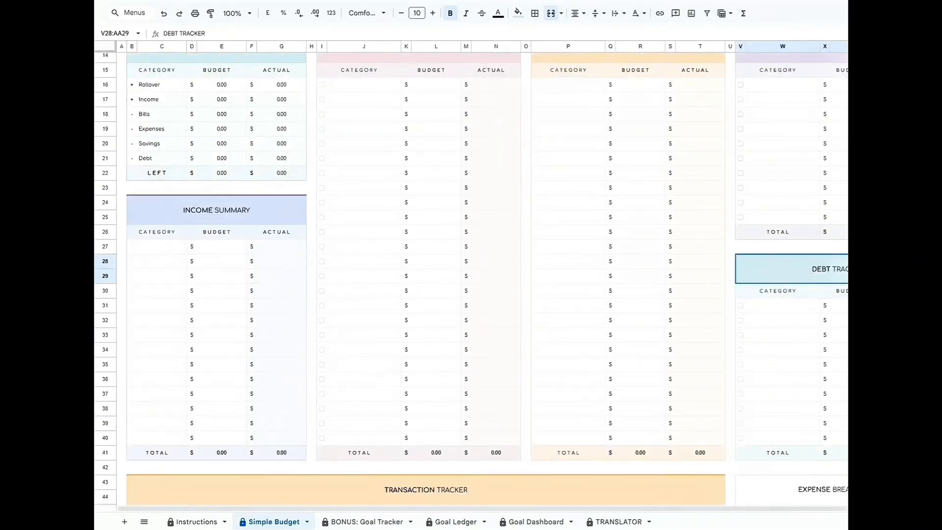
pyautogui.scroll(3, 471, 280)
# - List Salary, Bonuses, Freelance and Dividends as categories in the Income Summary, starting at row 27
pyautogui.click(173, 379)
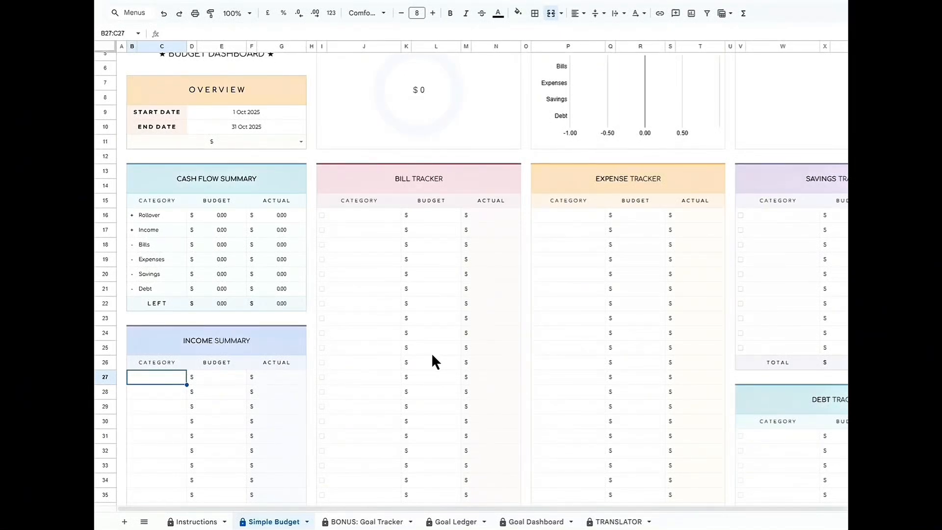
pyautogui.scroll(-3, 426, 363)
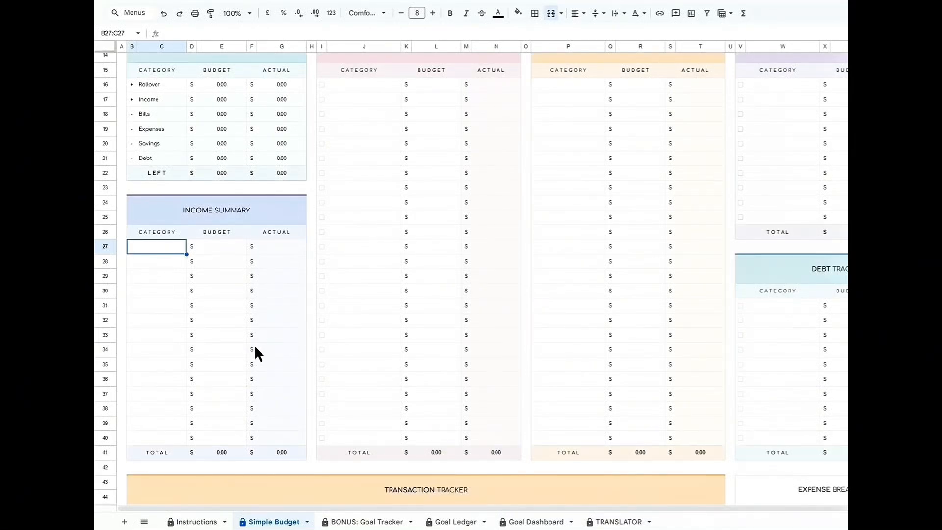
pyautogui.write('Salary')
pyautogui.press('Return')
pyautogui.write('Bo')
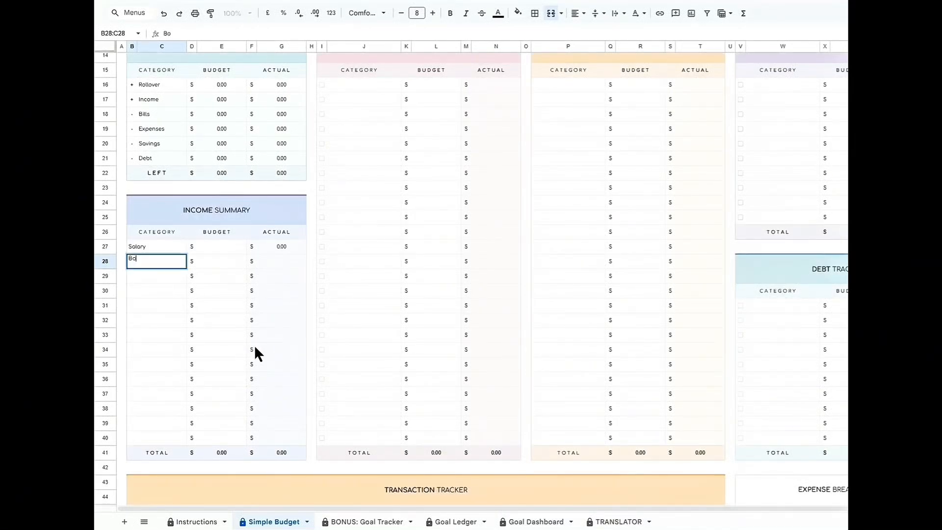
pyautogui.write('nuses')
pyautogui.press('Return')
pyautogui.write('Free')
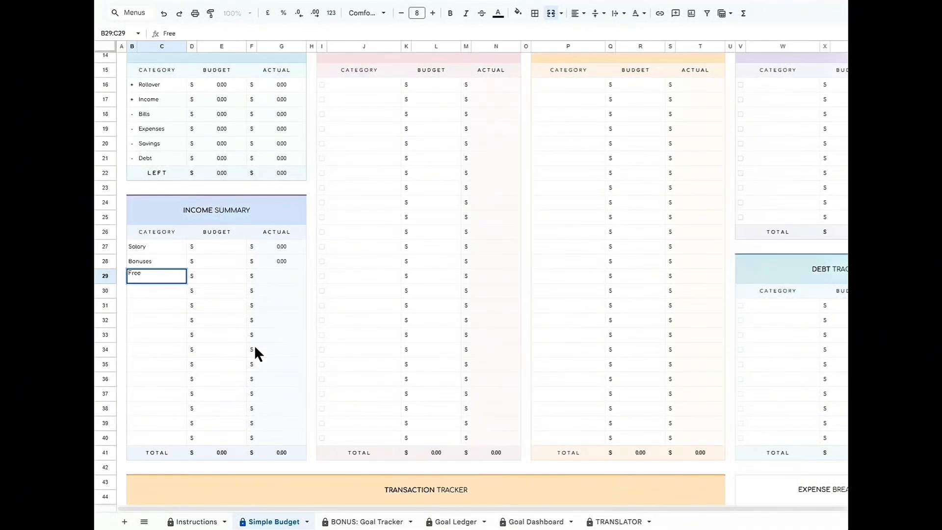
pyautogui.write('lance')
pyautogui.press('Return')
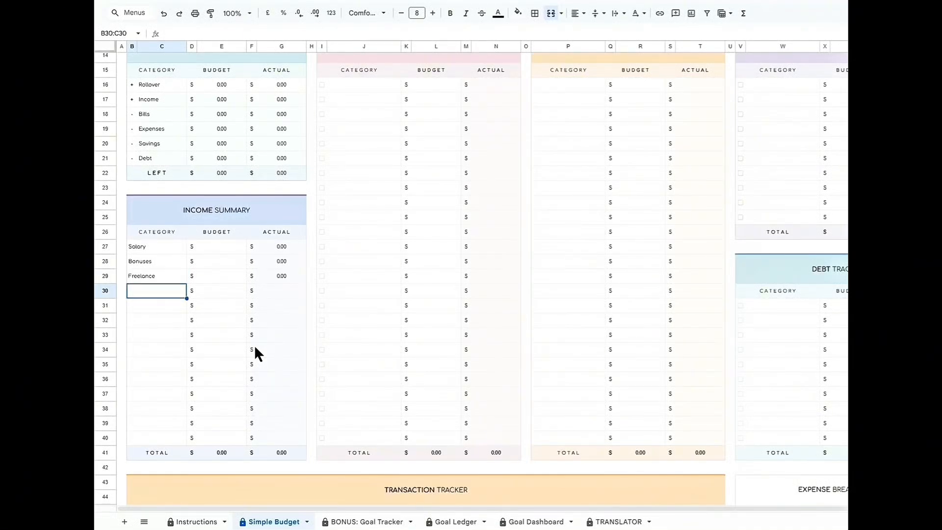
pyautogui.write('Dividends')
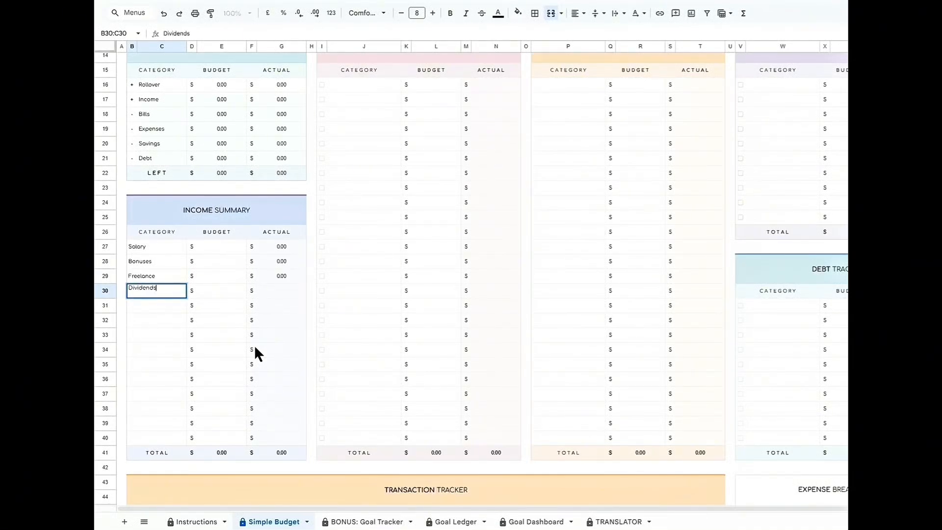
pyautogui.press('Return')
# - Enter the income budgets: 2500 for Salary, 500 for Bonuses, 1000 for Freelance and 500 for Dividends, and inspect Salary's Actual cell
pyautogui.click(221, 247)
pyautogui.write('2500')
pyautogui.press('Return')
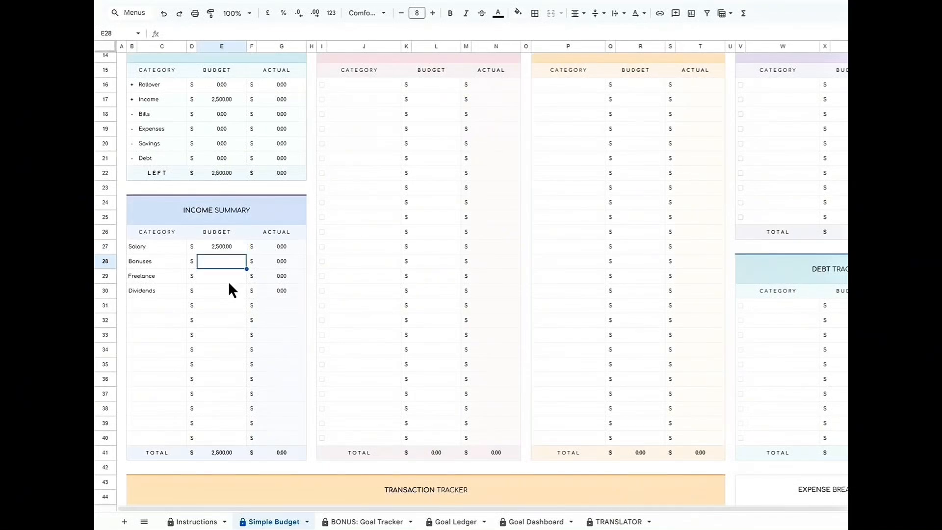
pyautogui.write('500')
pyautogui.press('Return')
pyautogui.write('1000')
pyautogui.press('Return')
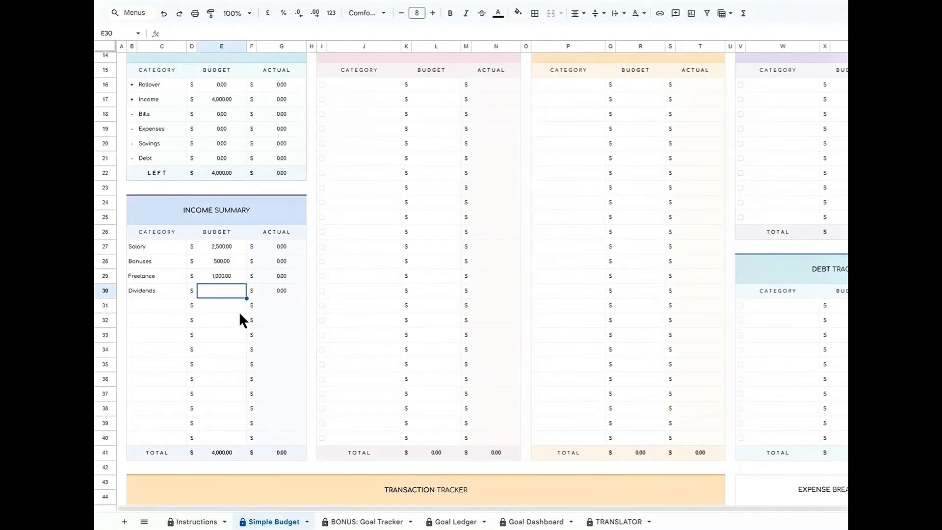
pyautogui.write('500')
pyautogui.press('Return')
pyautogui.click(251, 247)
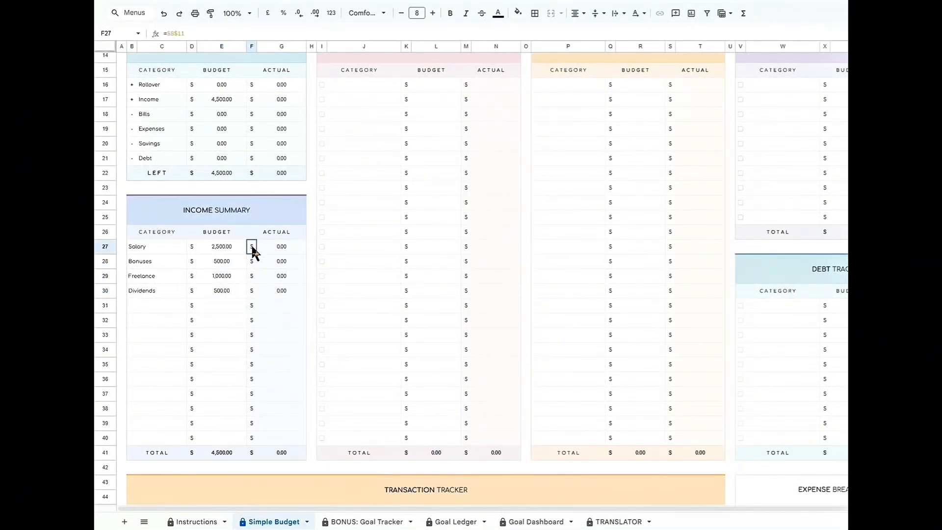
pyautogui.click(282, 246)
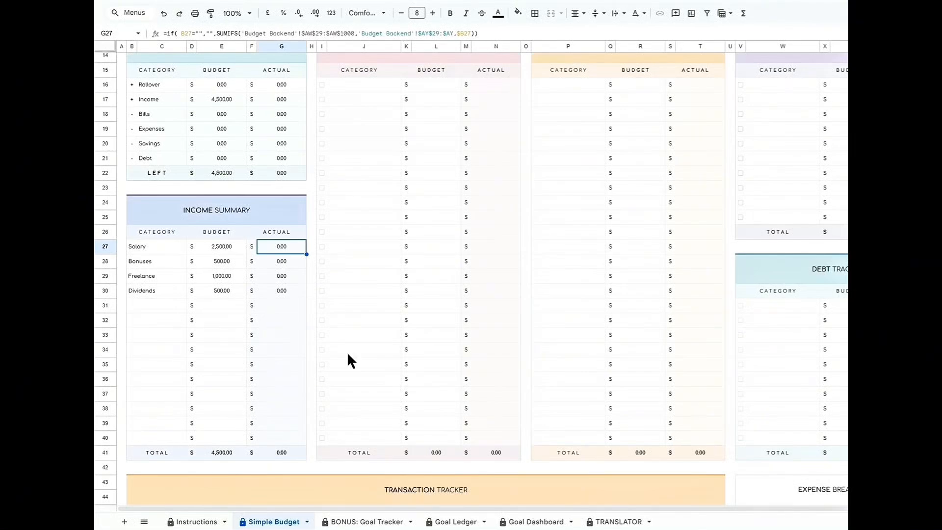
# - List Internet, Water, Gym, Rent, Gas and Insurance as categories in the Bill Tracker, starting at row 16
pyautogui.scroll(3, 387, 310)
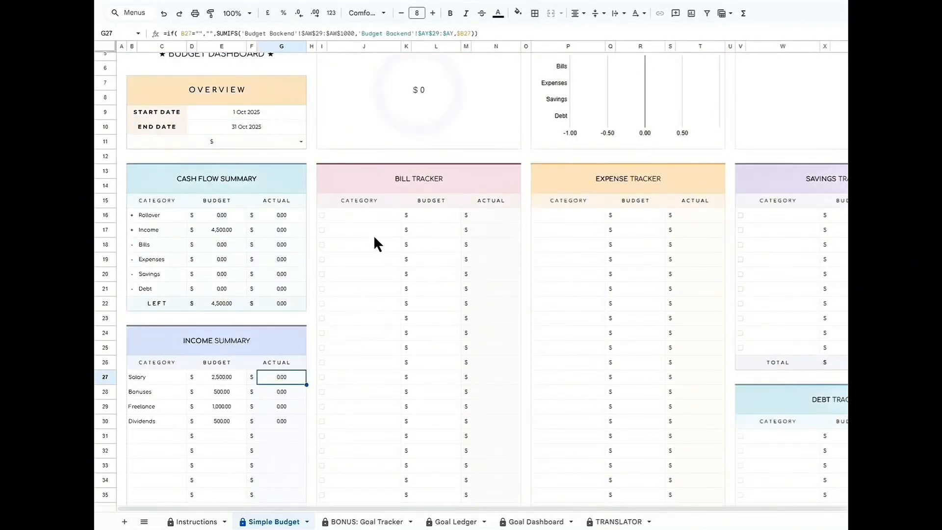
pyautogui.click(364, 216)
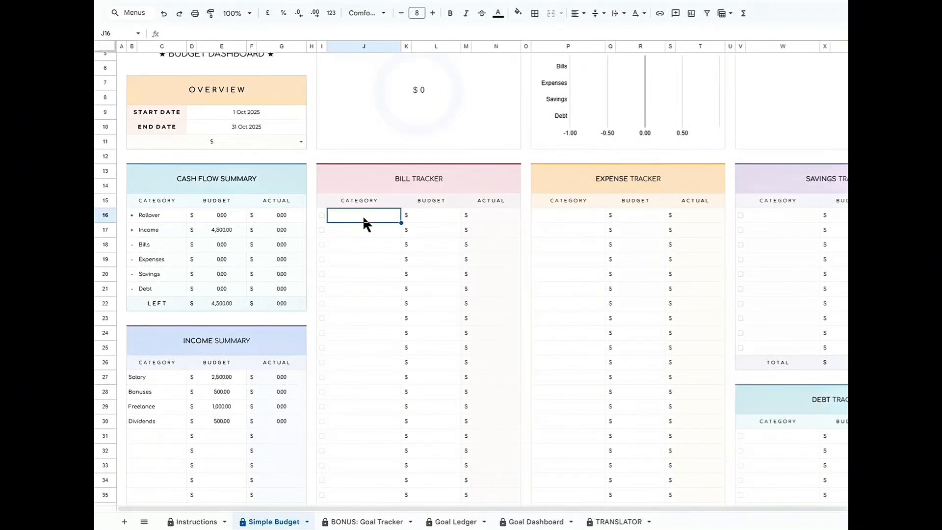
pyautogui.write('Internet')
pyautogui.press('Return')
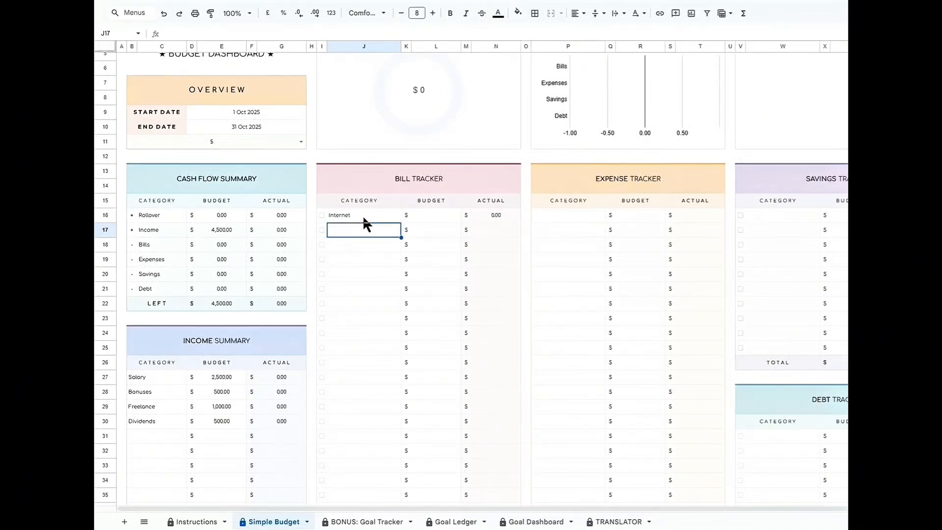
pyautogui.write('Water')
pyautogui.press('Return')
pyautogui.write('Gym')
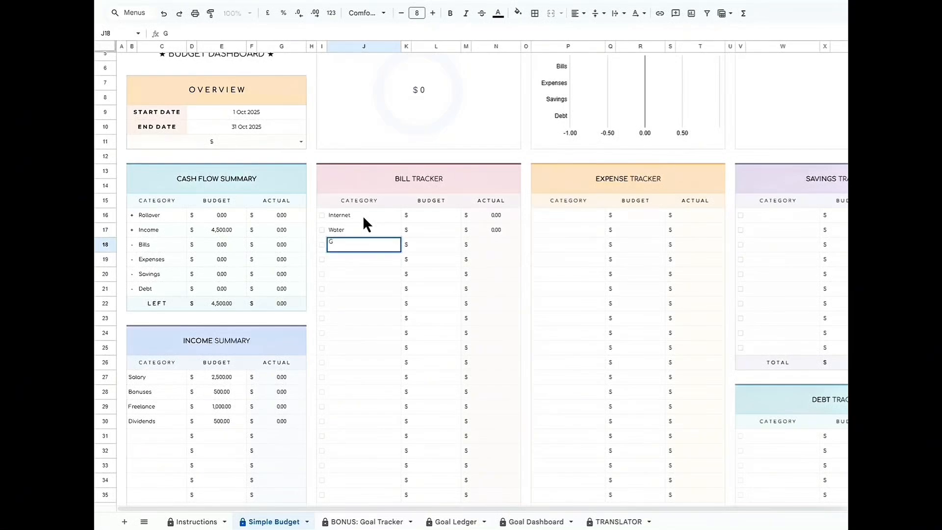
pyautogui.press('Return')
pyautogui.write('Rent')
pyautogui.press('Return')
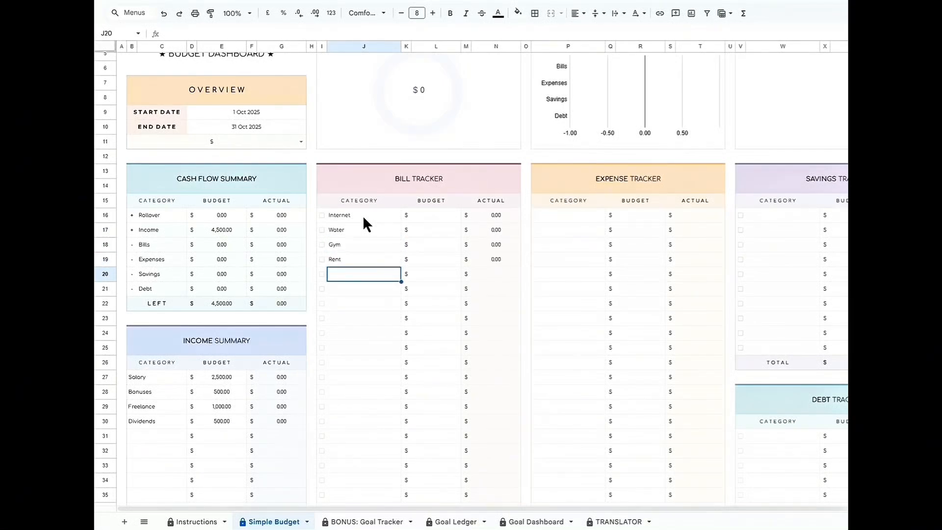
pyautogui.write('Gas')
pyautogui.press('Return')
pyautogui.write('Insurance')
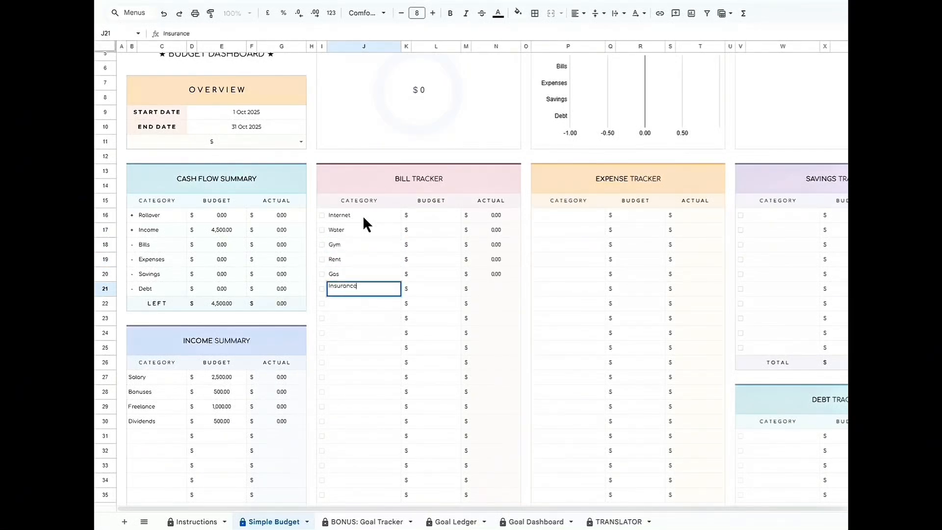
pyautogui.press('Return')
# - Enter the bill budgets: 100 for Internet, 100 for Water, 70 for Gym, 1200 for Rent, 100 for Gas and 150 for Insurance
pyautogui.click(434, 214)
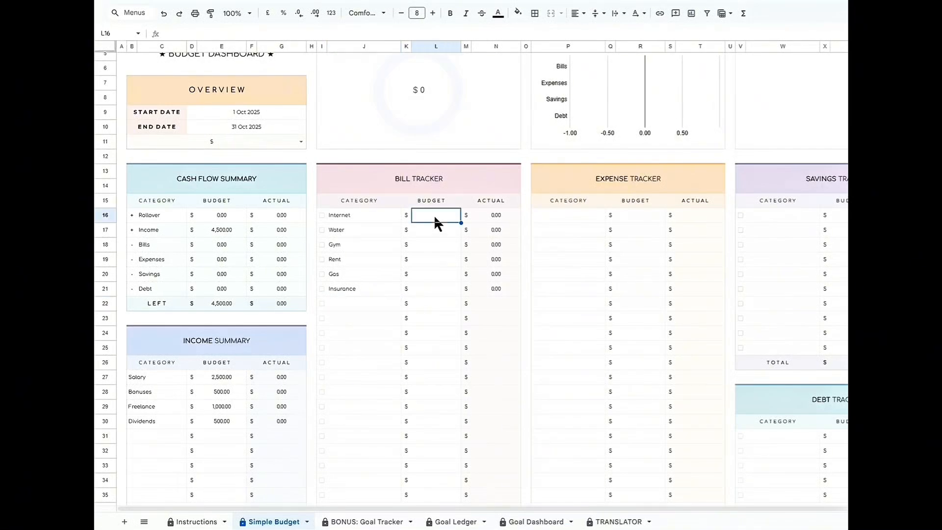
pyautogui.write('100')
pyautogui.press('Return')
pyautogui.write('100')
pyautogui.press('Return')
pyautogui.write('70')
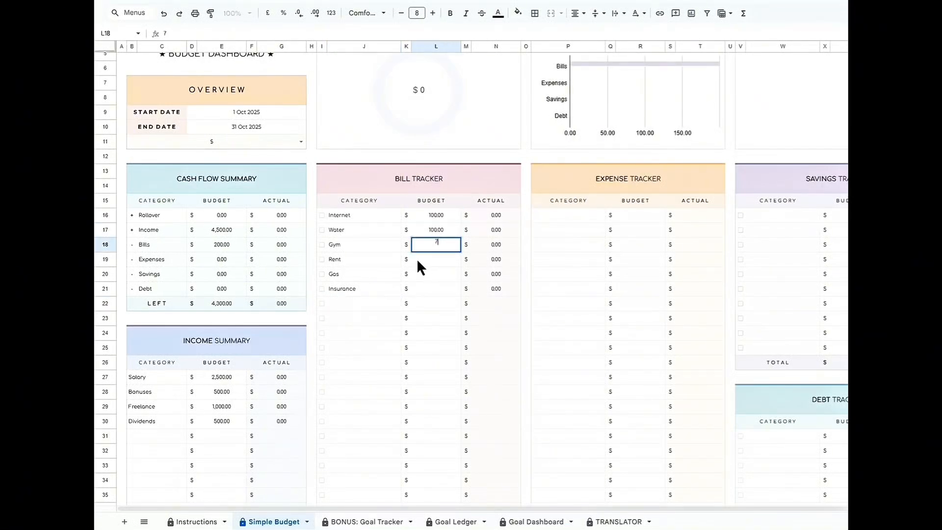
pyautogui.press('Return')
pyautogui.write('1200')
pyautogui.press('Return')
pyautogui.write('100')
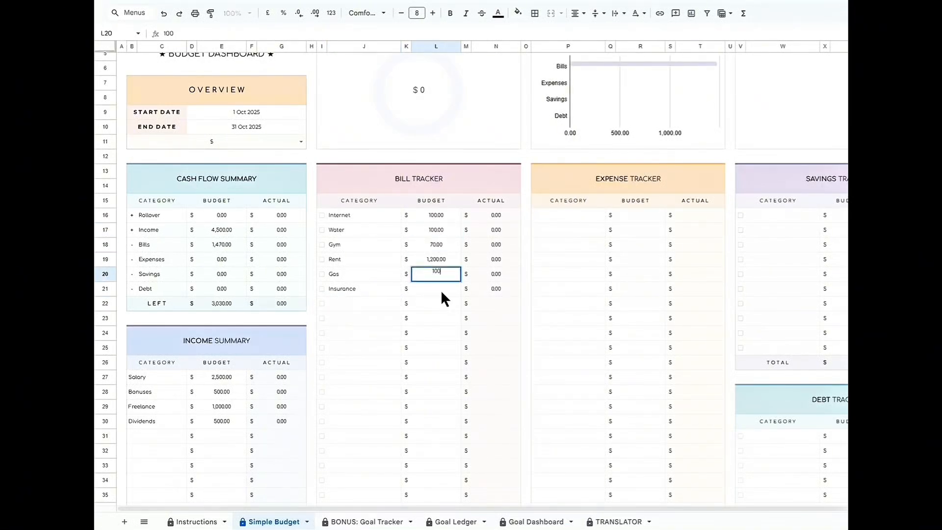
pyautogui.press('Return')
pyautogui.write('150')
pyautogui.press('Return')
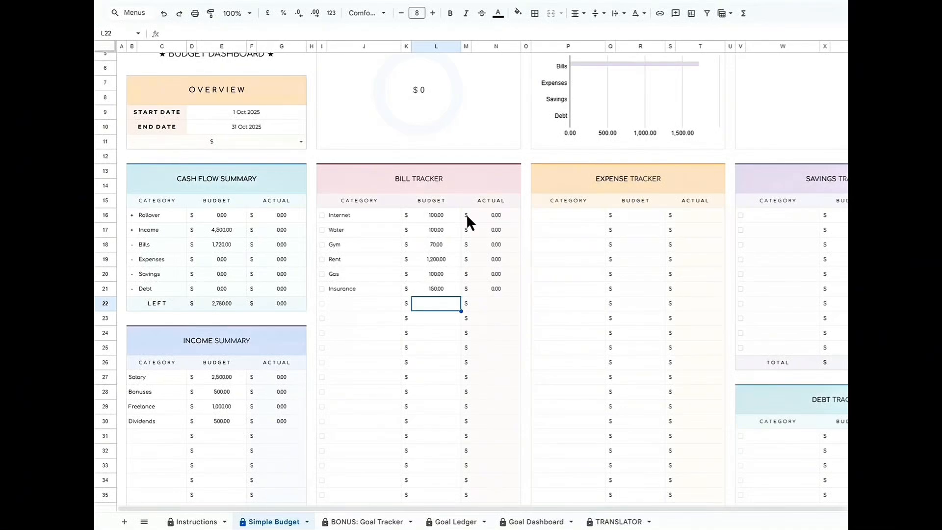
# - List Food, Dining Out, Health and Gifts as categories in the Expense Tracker, starting at row 16
pyautogui.scroll(-5, 461, 260)
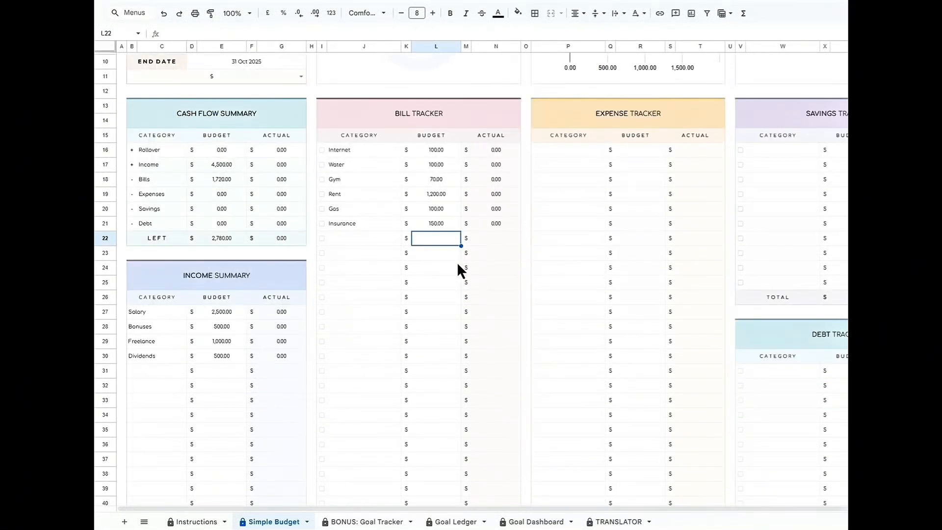
pyautogui.scroll(2, 351, 353)
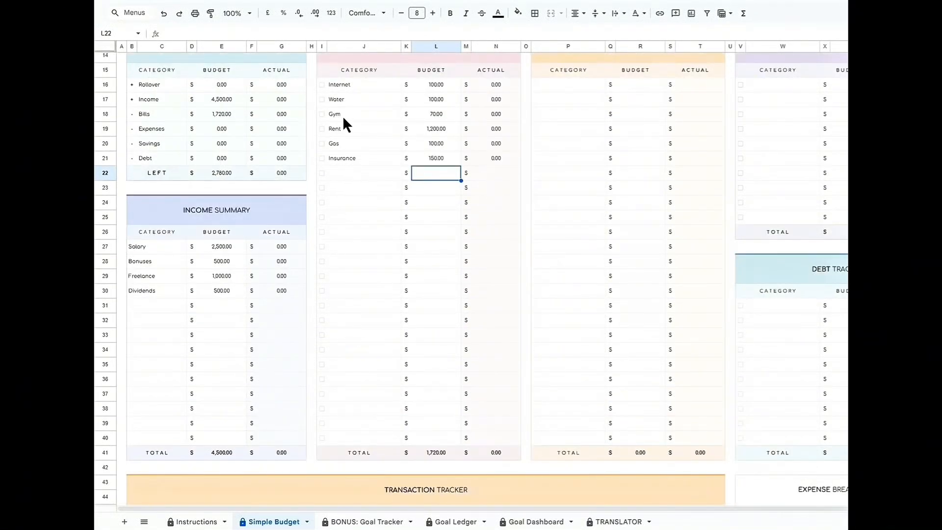
pyautogui.scroll(4, 426, 284)
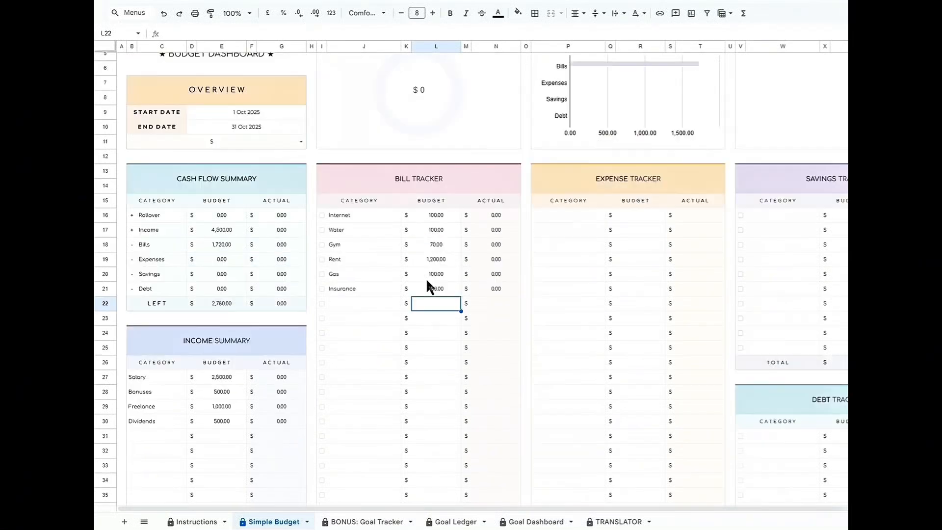
pyautogui.click(596, 219)
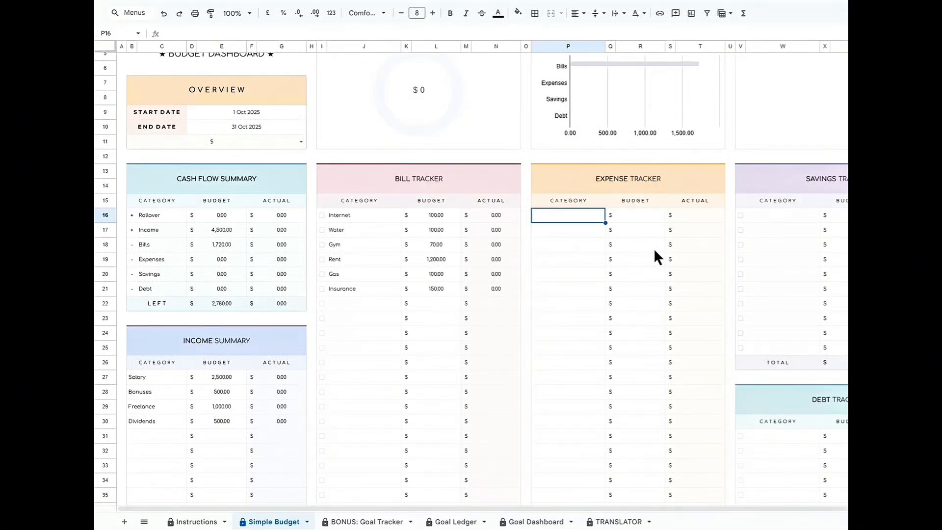
pyautogui.write('Food')
pyautogui.press('Return')
pyautogui.write('Dining Out')
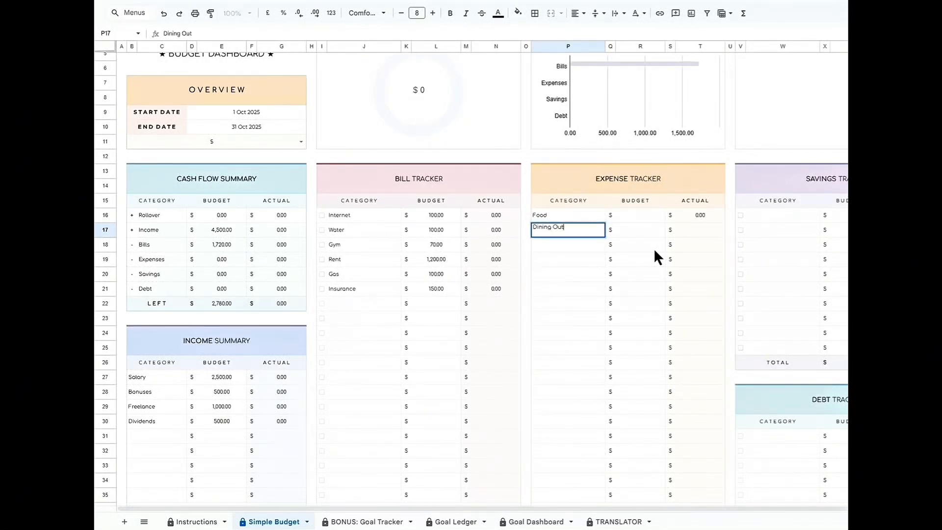
pyautogui.press('Return')
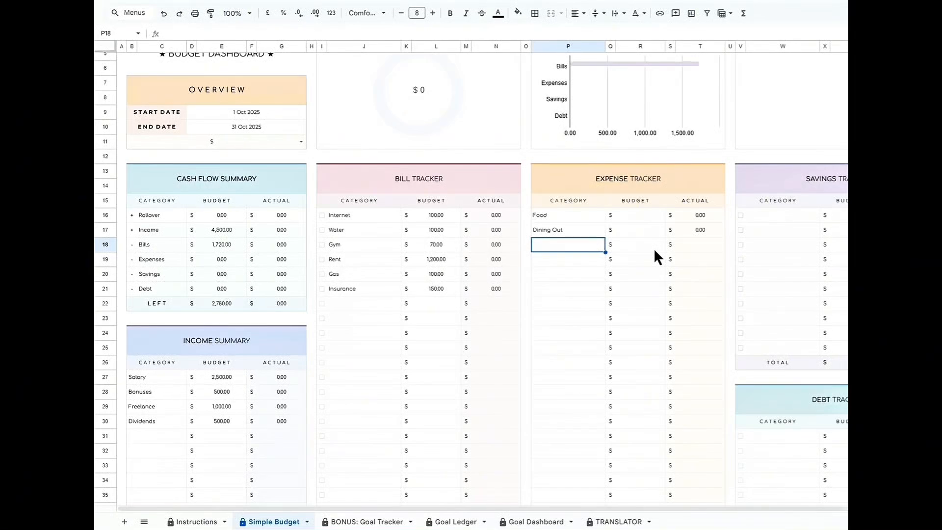
pyautogui.write('Health')
pyautogui.press('Return')
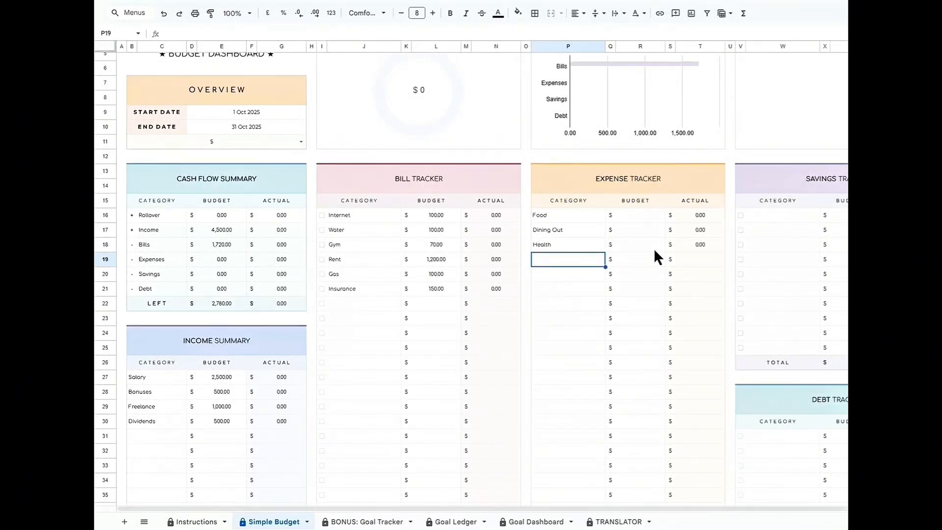
pyautogui.write('Gifts')
pyautogui.press('Return')
# - Enter the expense budgets: 500 for Food, 300 for Dining Out, 200 for Health and 200 for Gifts
pyautogui.click(640, 214)
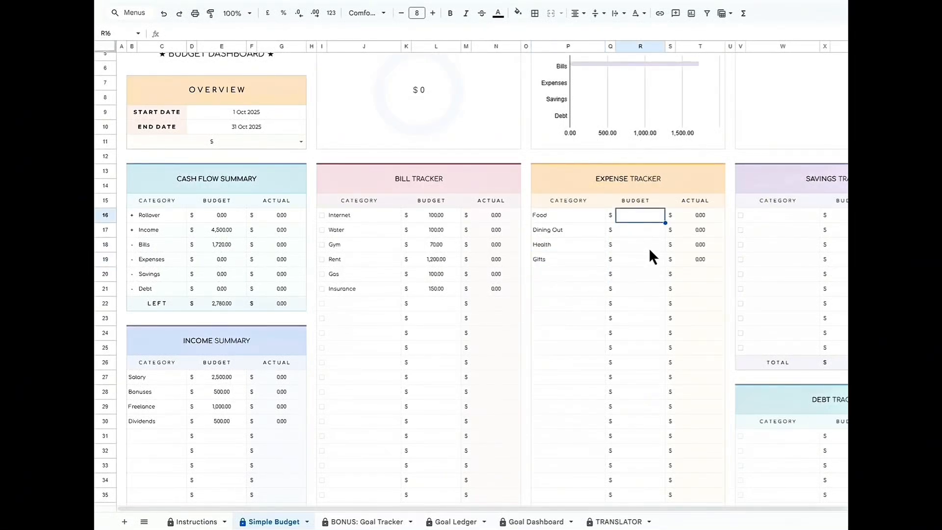
pyautogui.write('500')
pyautogui.press('Return')
pyautogui.write('300')
pyautogui.press('Return')
pyautogui.write('200')
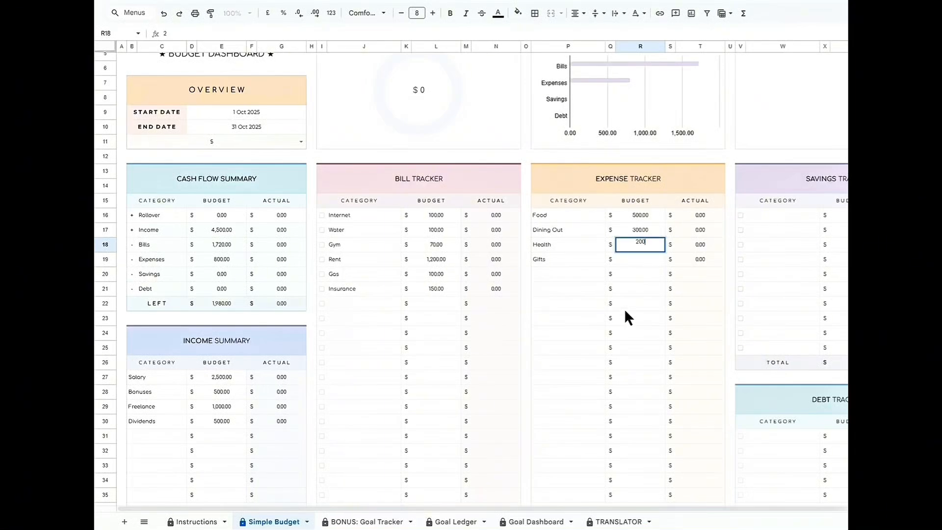
pyautogui.press('Return')
pyautogui.write('200')
pyautogui.press('Return')
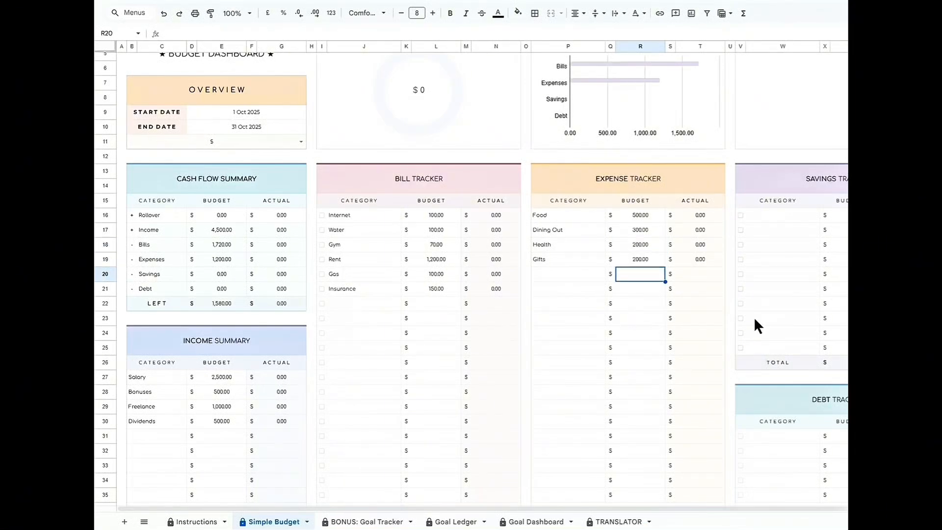
# - List Emergency Fund, Vacation Savings, Education Fund and Travel as categories in the Savings Tracker, starting at row 16
pyautogui.click(793, 220)
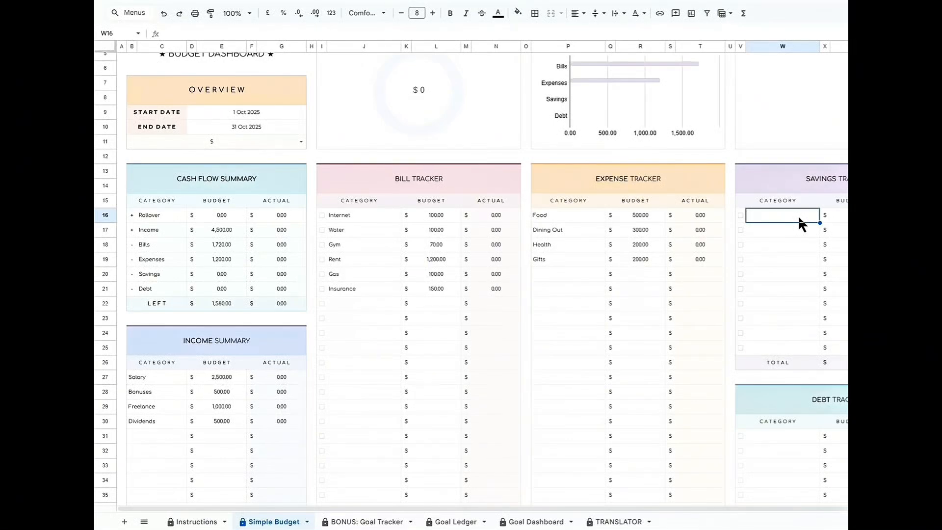
pyautogui.write('Emer')
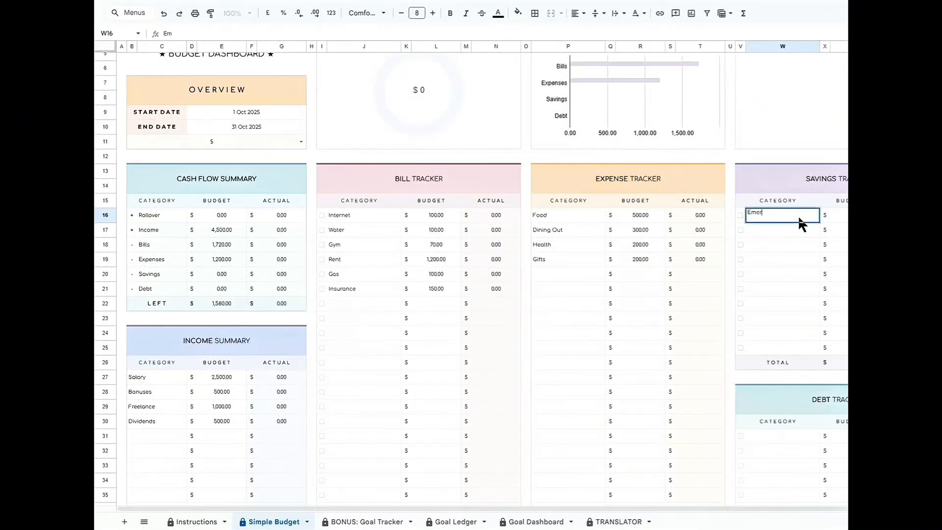
pyautogui.write('gency Fund')
pyautogui.press('Return')
pyautogui.click(807, 215)
pyautogui.click(789, 228)
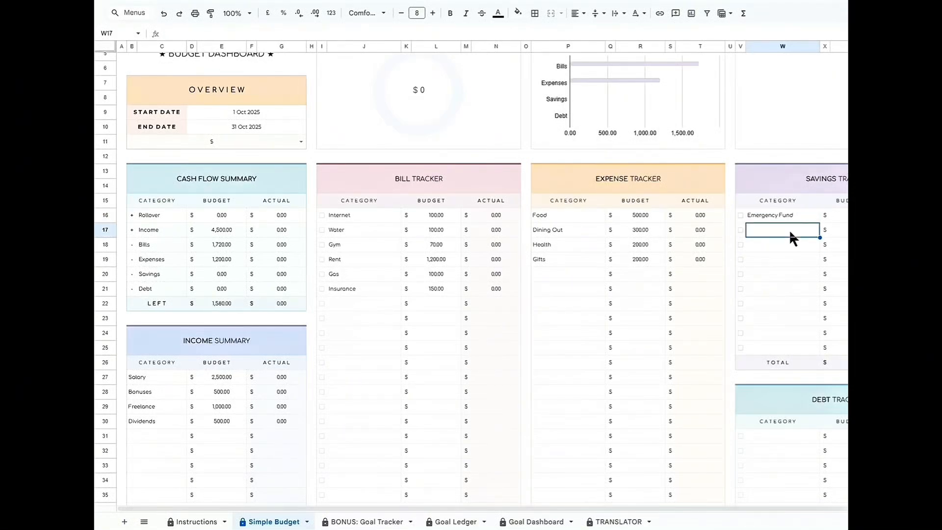
pyautogui.write('Vacation Saving')
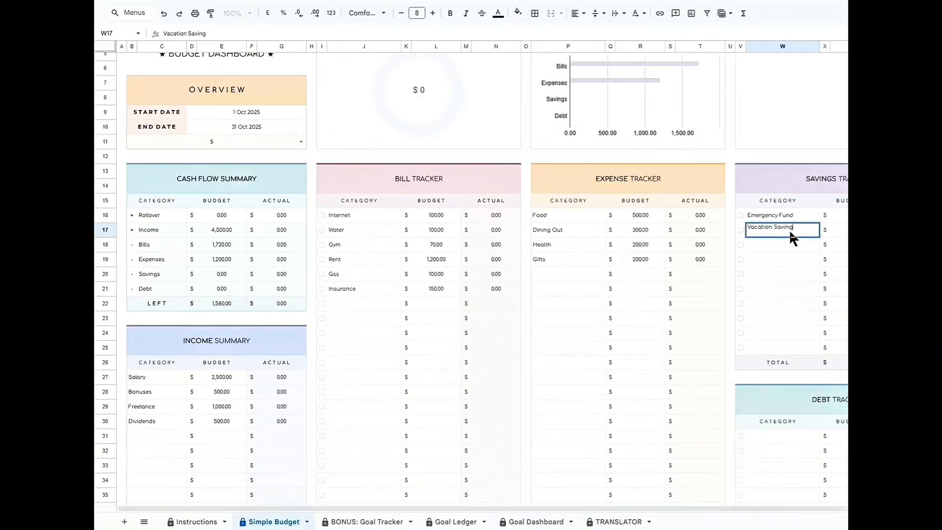
pyautogui.write('s')
pyautogui.press('Return')
pyautogui.write('Educat')
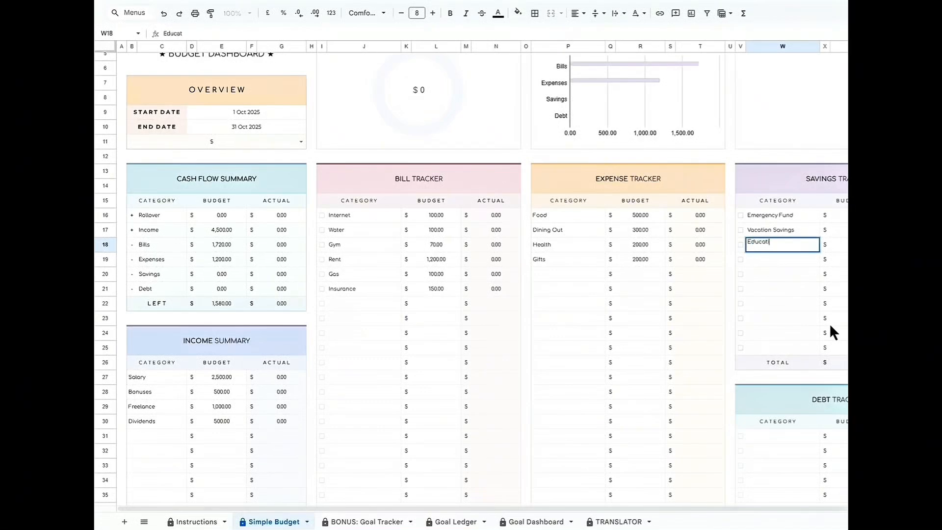
pyautogui.write('ion Fund')
pyautogui.press('Return')
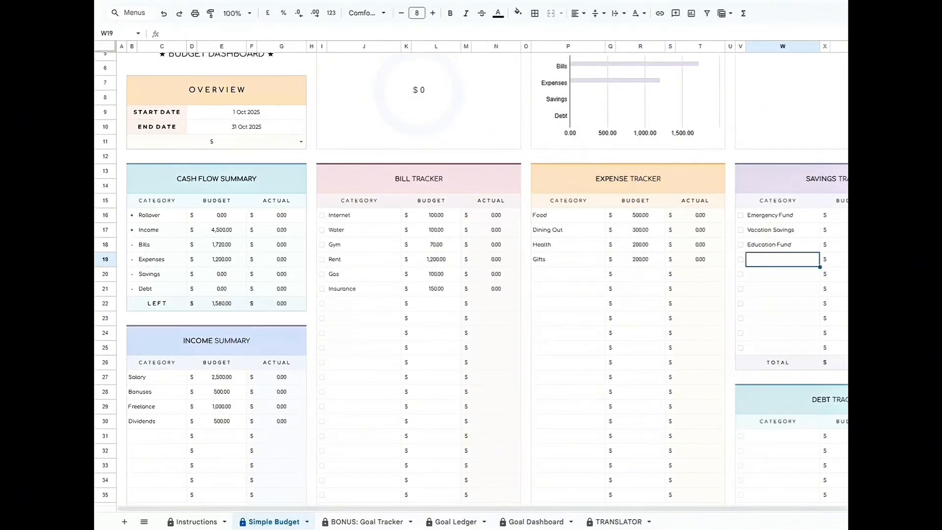
pyautogui.write('Travel')
pyautogui.press('Return')
# - Enter the savings budgets: 200 for Emergency Fund, 150 for Vacation Savings, 300 for Education Fund and 250 for Travel
pyautogui.click(839, 215)
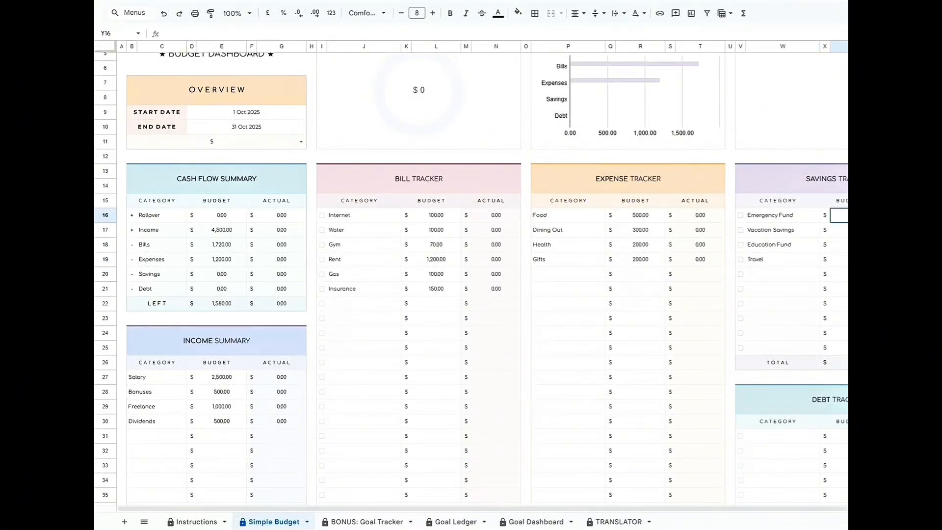
pyautogui.write('200')
pyautogui.press('Return')
pyautogui.write('150')
pyautogui.press('Return')
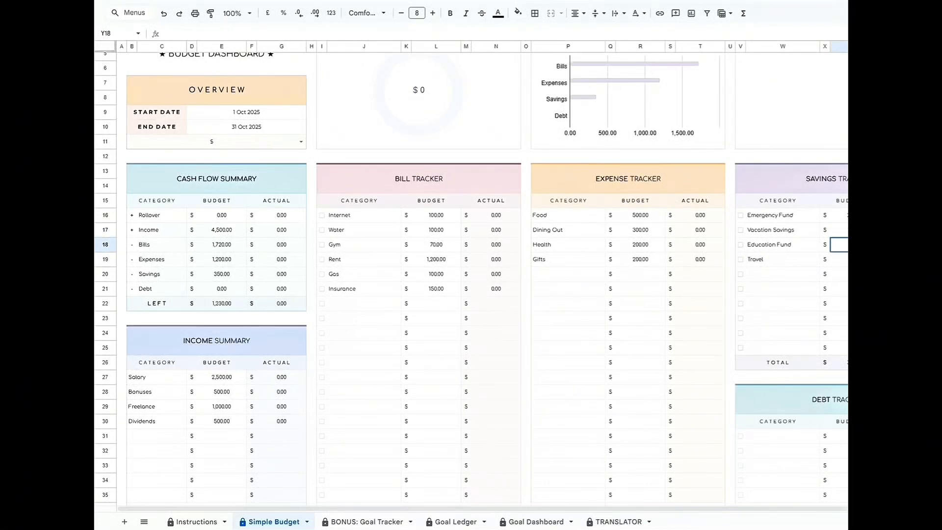
pyautogui.write('300')
pyautogui.write('50')
pyautogui.press('Return')
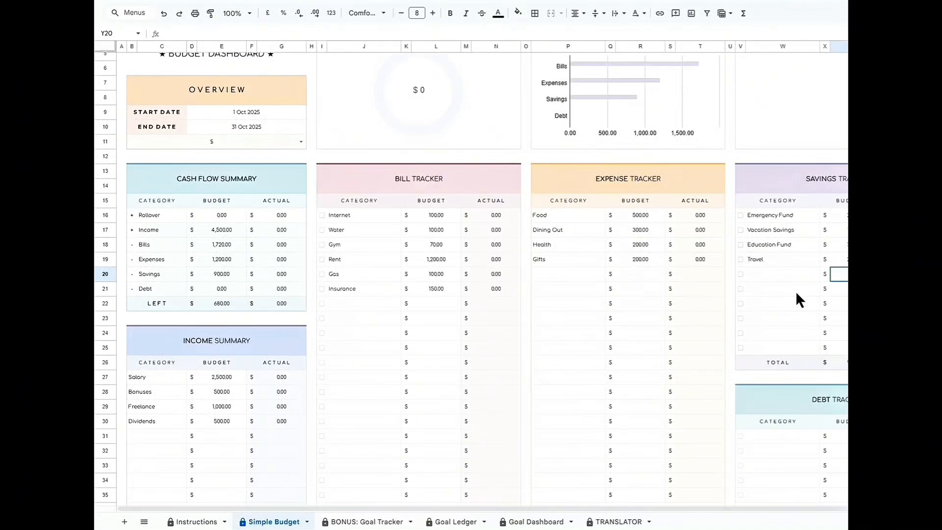
# - List Credit Card 1, Credit Card 2 and Personal Loan as categories in the Debt Tracker, starting at row 31
pyautogui.scroll(-5, 796, 293)
pyautogui.click(775, 244)
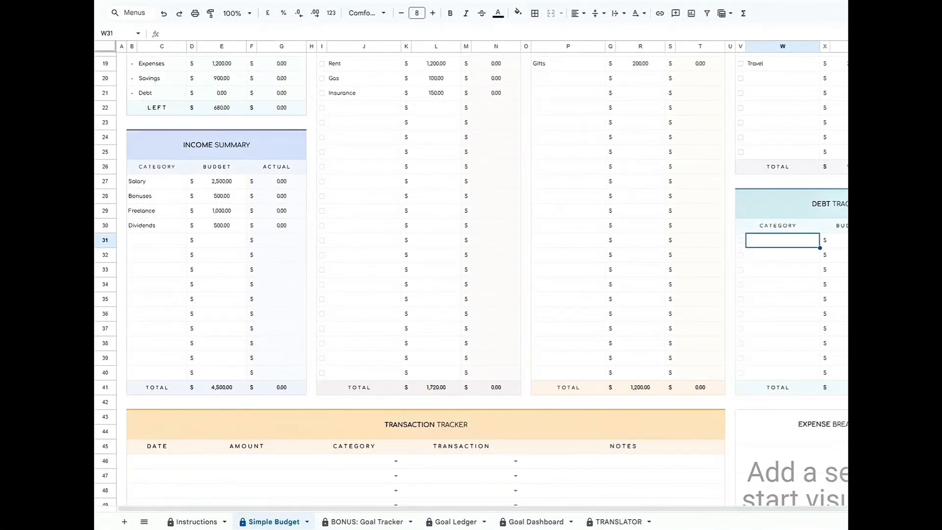
pyautogui.scroll(-3, 471, 275)
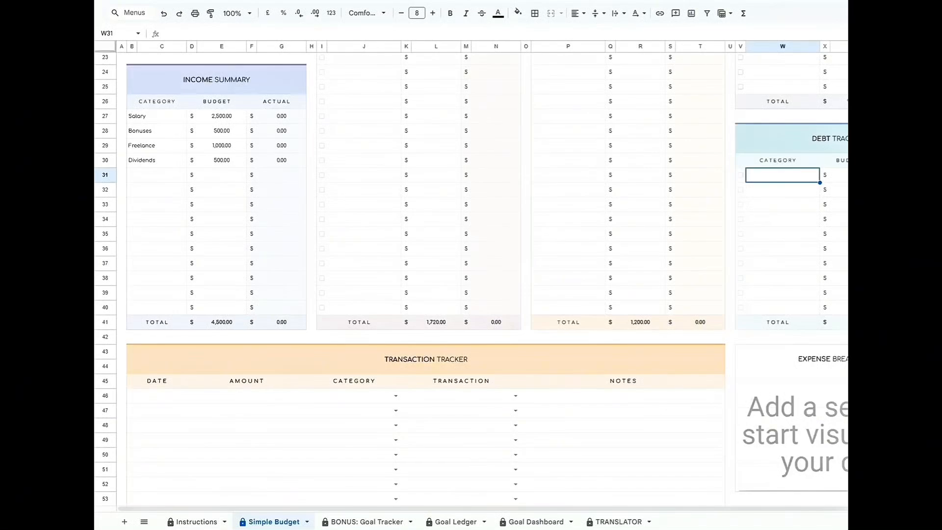
pyautogui.write('Credit Card 1')
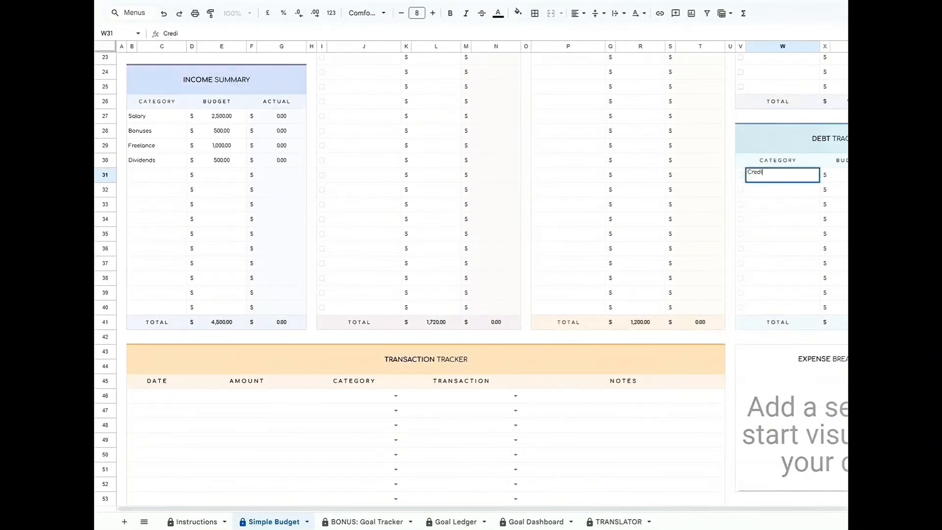
pyautogui.press('Return')
pyautogui.write('Credit Card 2')
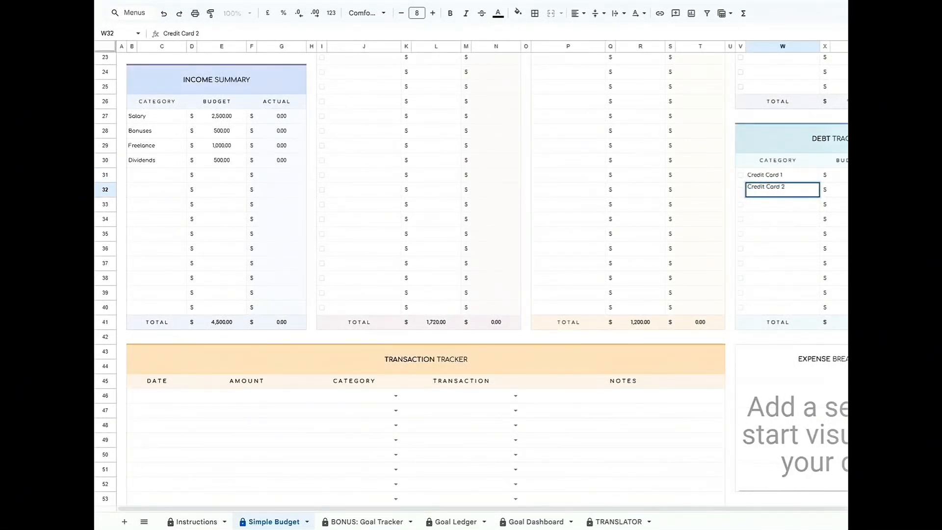
pyautogui.press('Return')
pyautogui.write('Personal Loan')
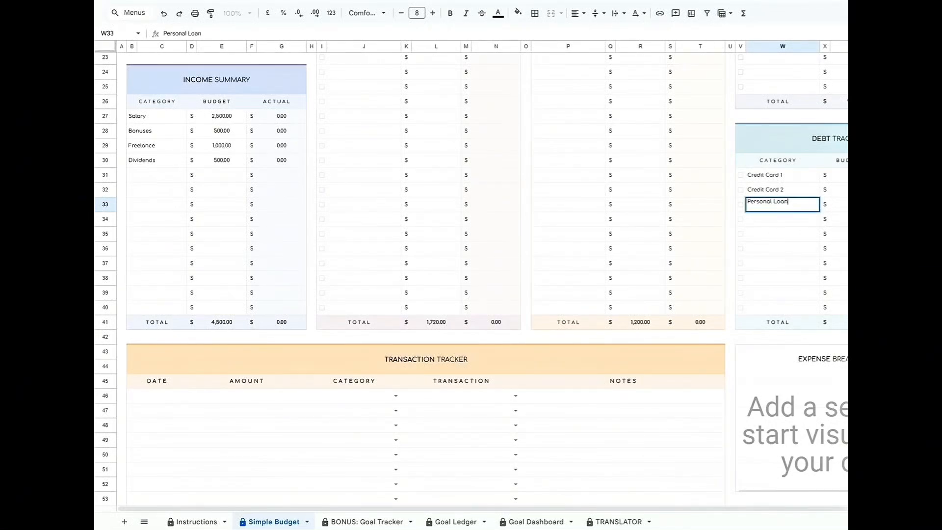
pyautogui.press('Return')
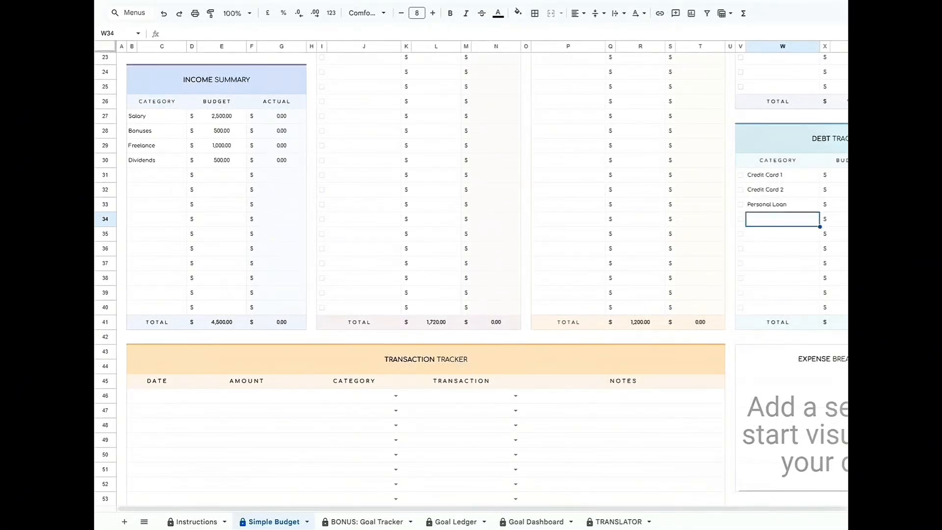
# - Enter the debt budgets: 250 for Credit Card 1, 300 for Credit Card 2 and 350 for Personal Loan
pyautogui.click(842, 174)
pyautogui.write('2500')
pyautogui.press('Return')
pyautogui.write('300')
pyautogui.press('Return')
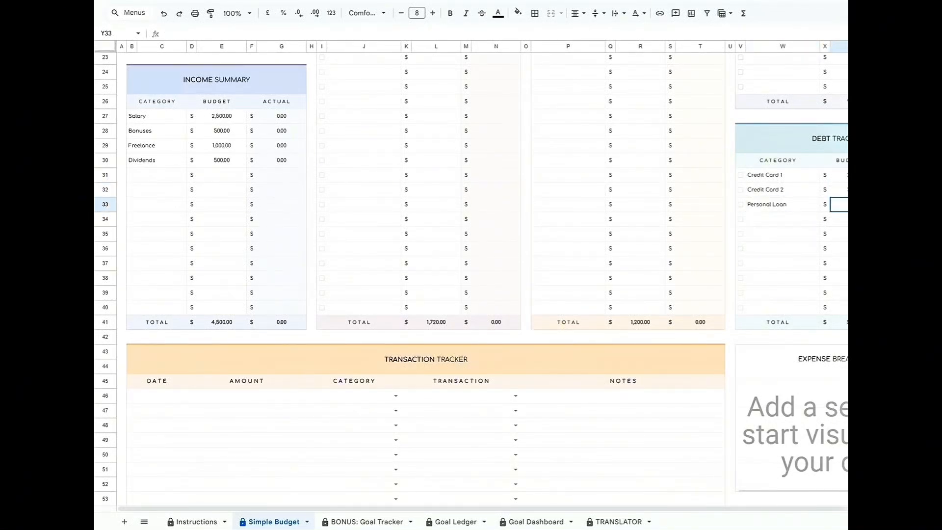
pyautogui.write('3500')
pyautogui.press('Return')
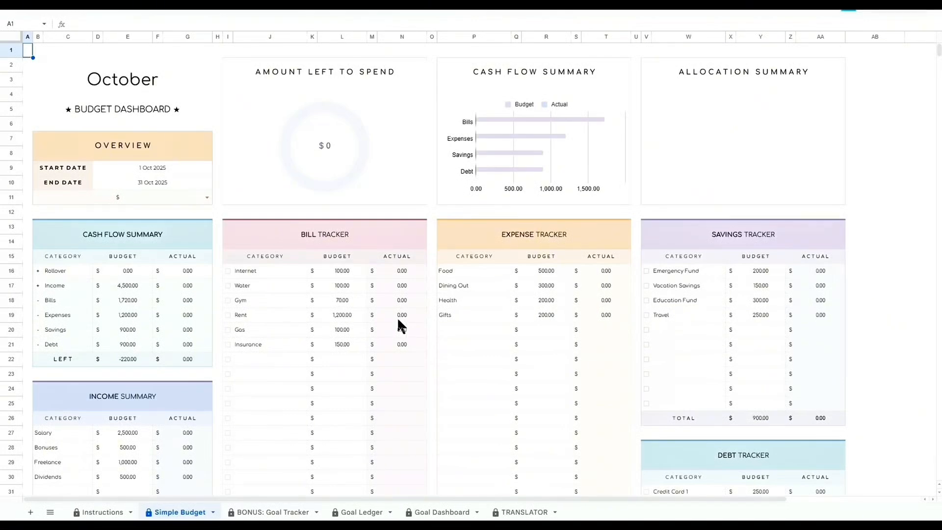
# - Inspect the formulas behind the row 18 Actual amounts in the Bill, Expense and Savings Trackers
pyautogui.click(401, 302)
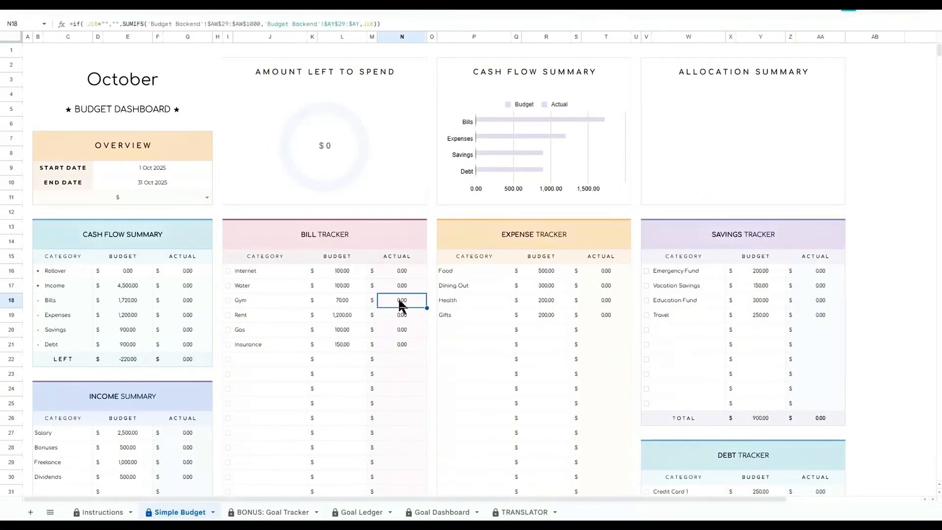
pyautogui.click(596, 301)
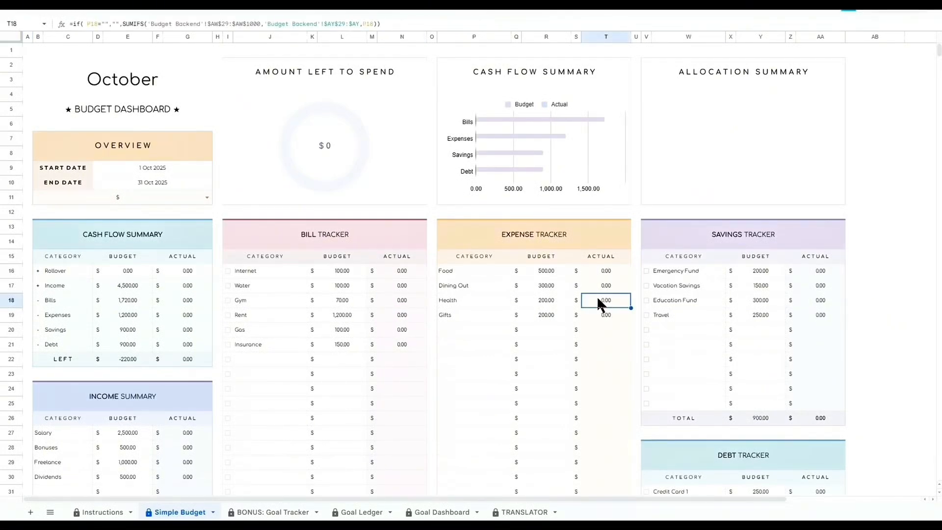
pyautogui.click(815, 300)
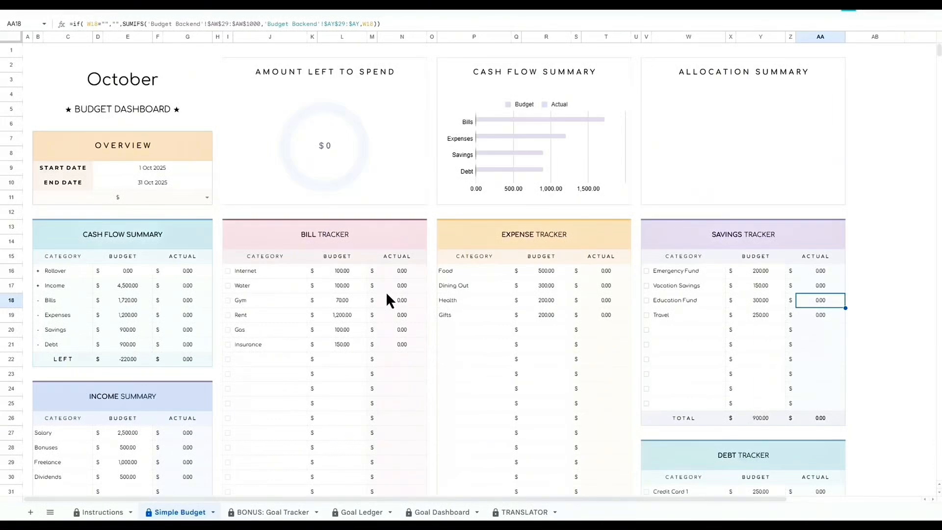
# - Change the Internet bill's Actual formula in N16 to return 0 instead of empty text for a blank category, accepting the protected-range edit
pyautogui.click(397, 273)
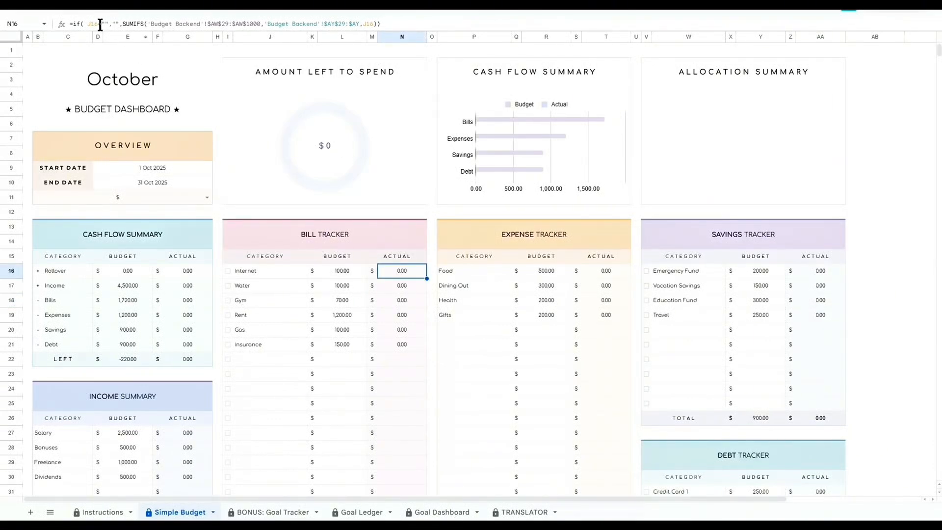
pyautogui.click(116, 24)
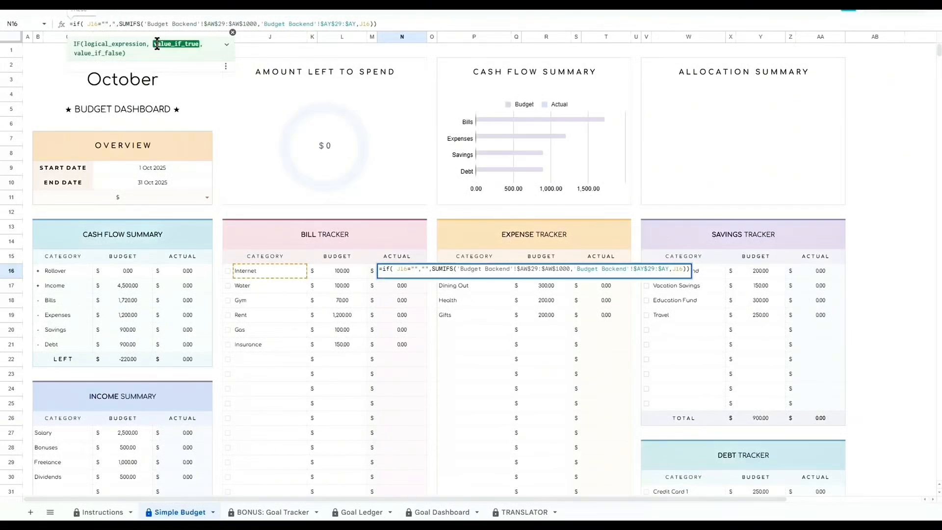
pyautogui.press('BackSpace')
pyautogui.press('BackSpace')
pyautogui.write('0')
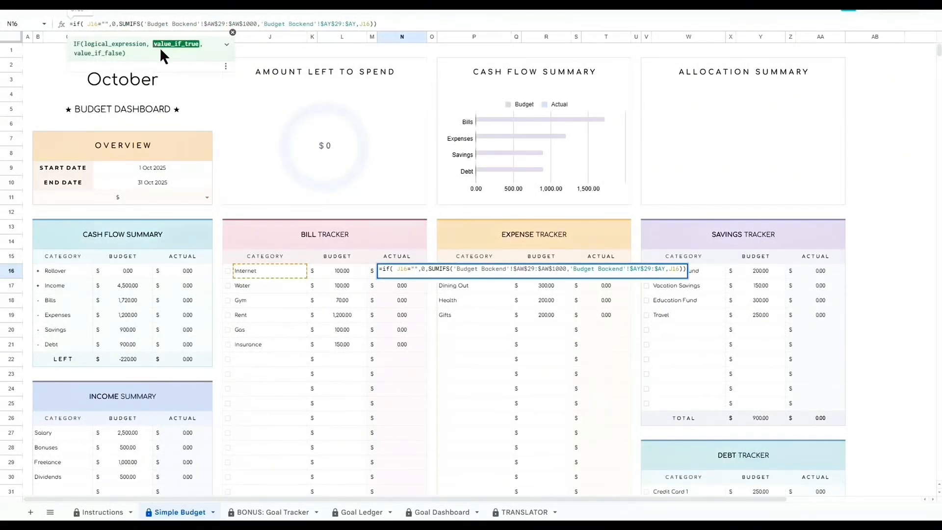
pyautogui.press('Return')
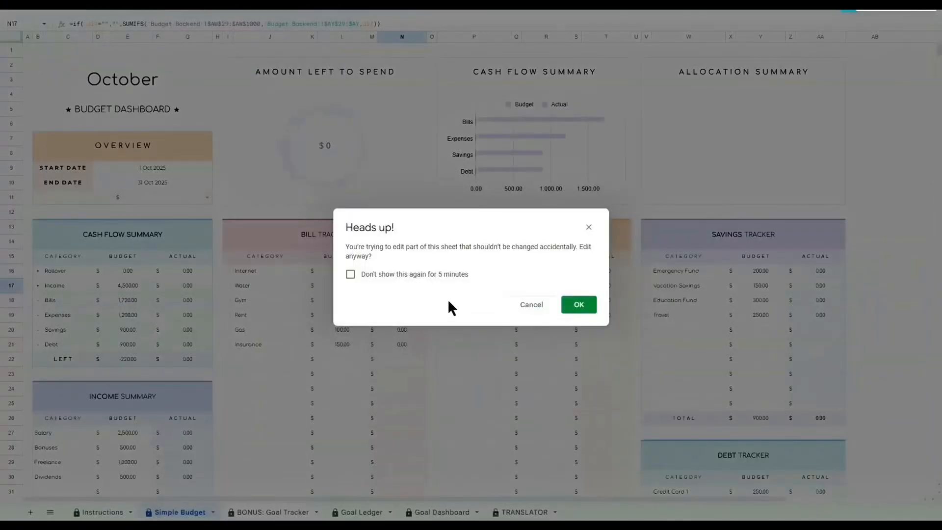
pyautogui.click(578, 305)
pyautogui.click(411, 269)
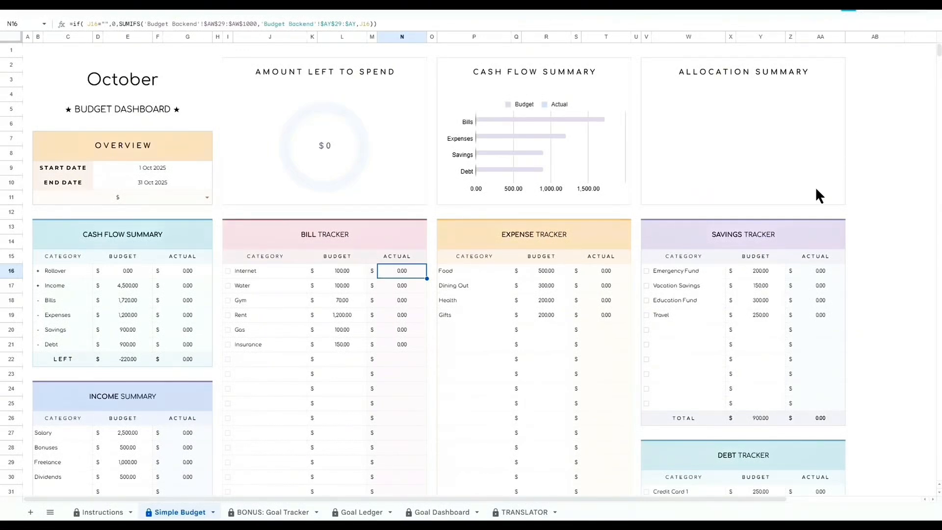
# - Log the first entry in the Transaction Tracker, row 46: 1 Oct 2025, amount 1500, category Income, transaction Salary
pyautogui.scroll(-15, 816, 195)
pyautogui.scroll(2, 489, 107)
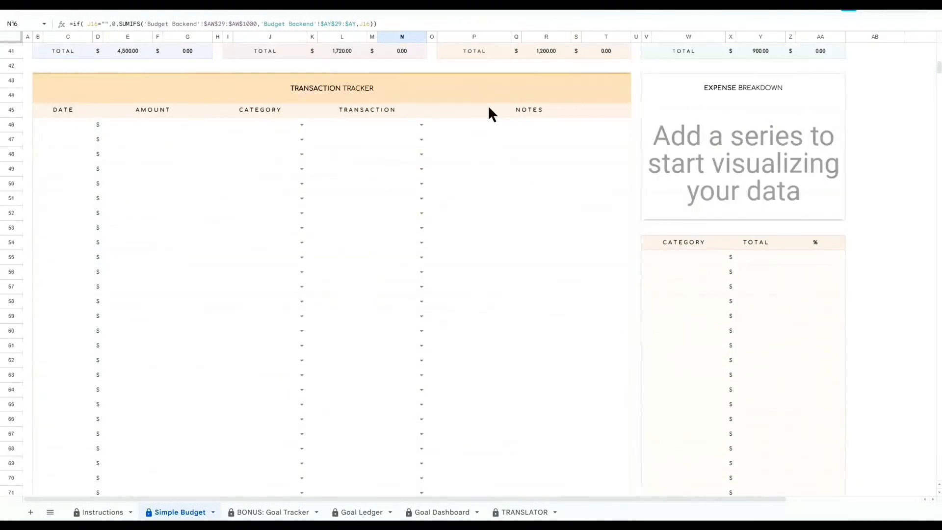
pyautogui.click(373, 93)
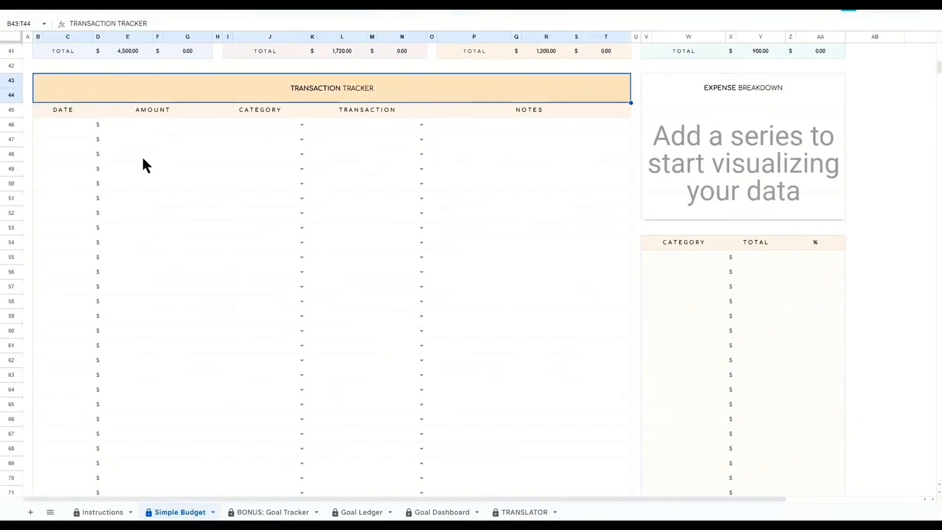
pyautogui.doubleClick(64, 126)
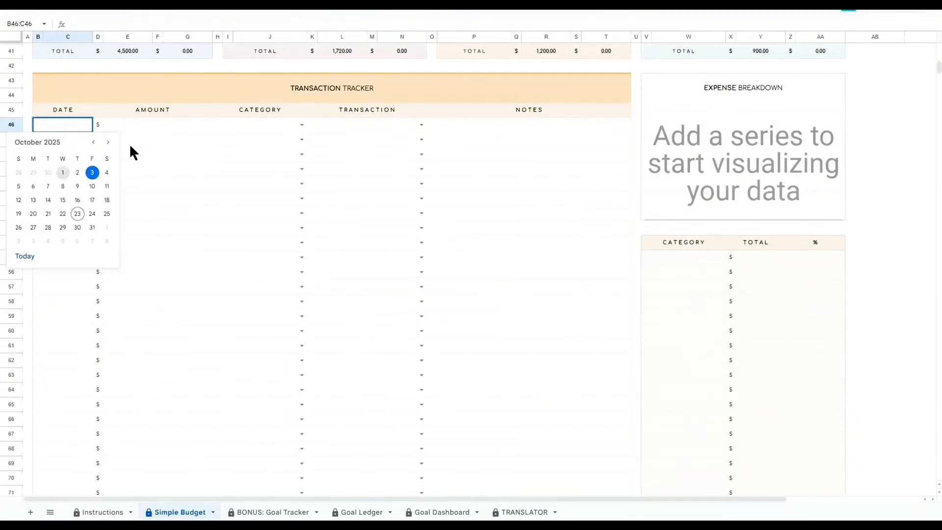
pyautogui.click(143, 128)
pyautogui.write('1500')
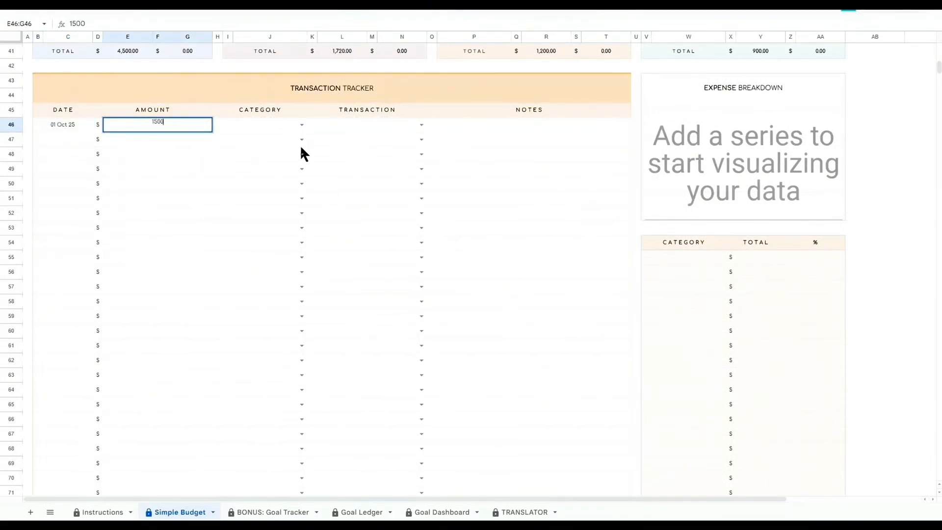
pyautogui.click(300, 129)
pyautogui.press('Return')
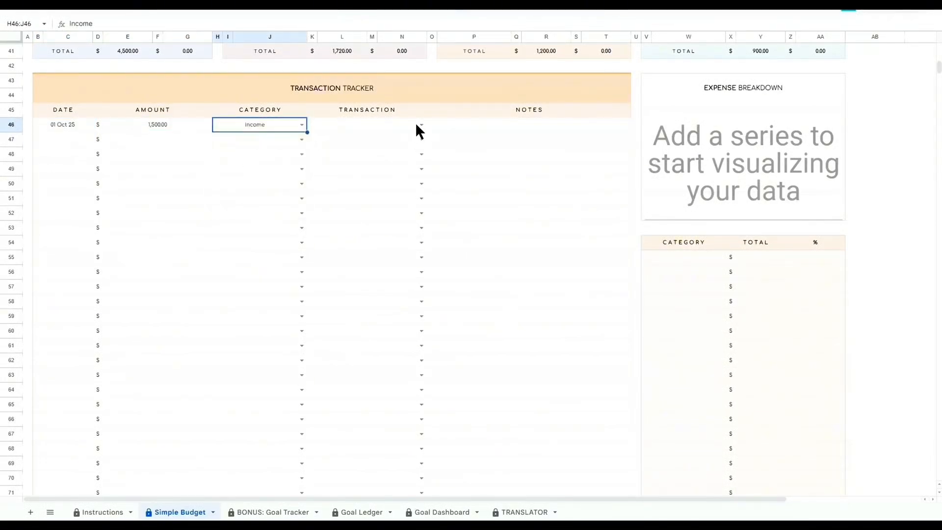
pyautogui.click(417, 124)
pyautogui.click(421, 124)
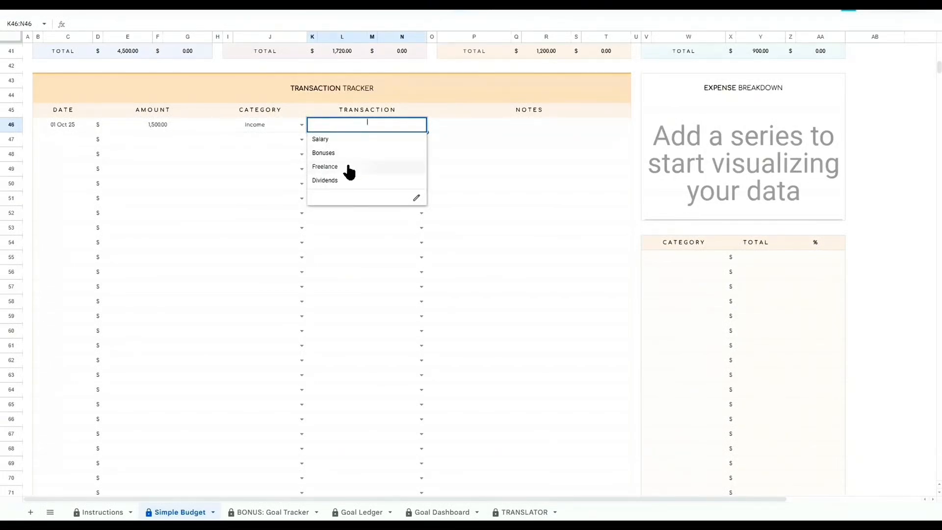
pyautogui.click(327, 140)
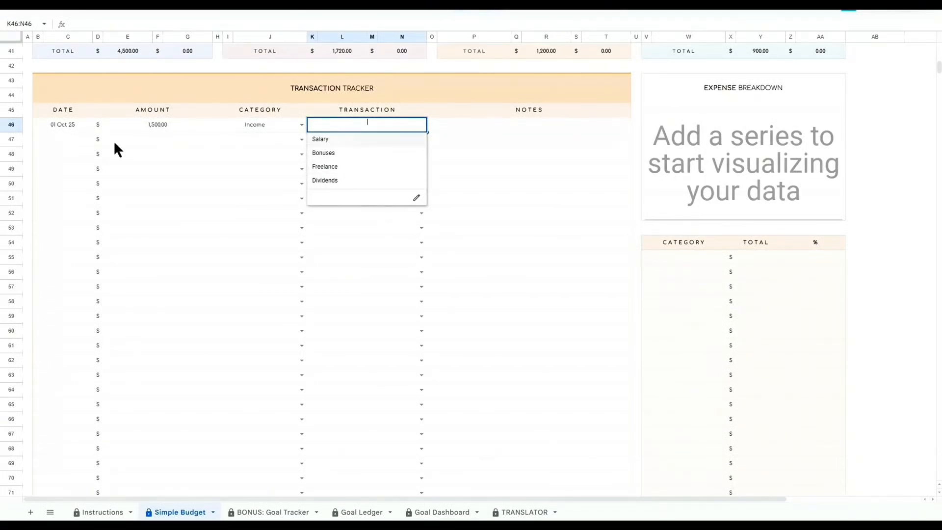
# - Log a rent payment in row 47 of the Transaction Tracker: 2 Oct 2025, amount 1200, category Bills, transaction Rent
pyautogui.doubleClick(59, 139)
pyautogui.click(77, 187)
pyautogui.click(162, 139)
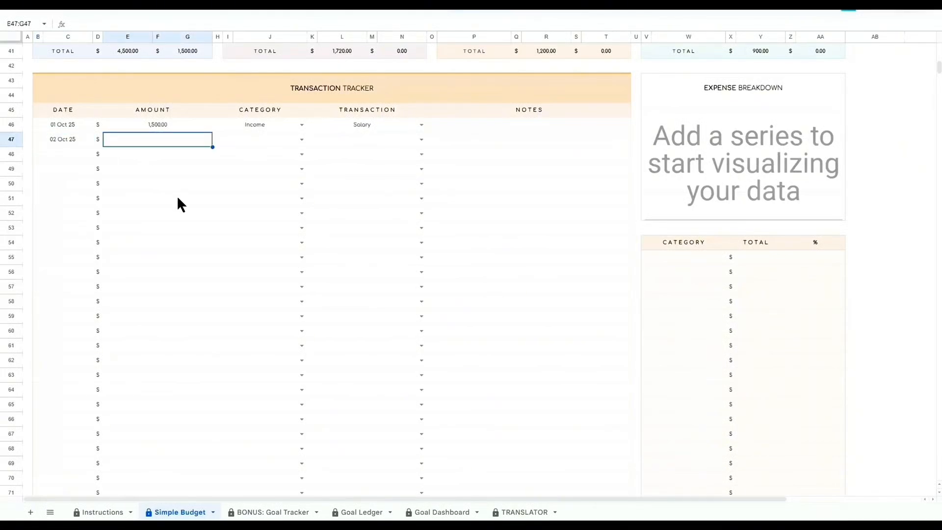
pyautogui.write('1200')
pyautogui.press('Return')
pyautogui.click(301, 139)
pyautogui.click(245, 168)
pyautogui.click(421, 140)
pyautogui.click(343, 195)
# - Log a water bill in row 48 of the Transaction Tracker: 8 Oct 2025, amount 100, category Bills, transaction Water
pyautogui.doubleClick(59, 153)
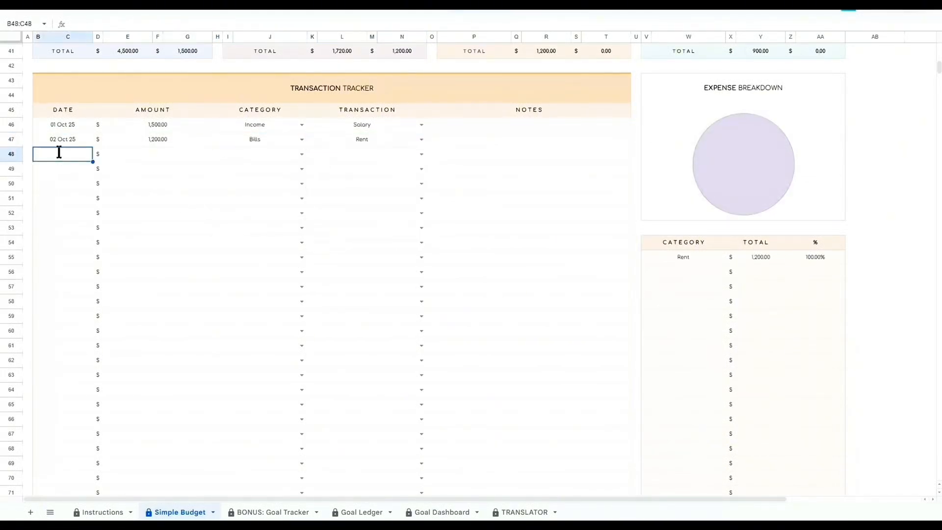
pyautogui.click(62, 215)
pyautogui.click(162, 154)
pyautogui.write('100')
pyautogui.click(302, 154)
pyautogui.click(259, 182)
pyautogui.click(421, 154)
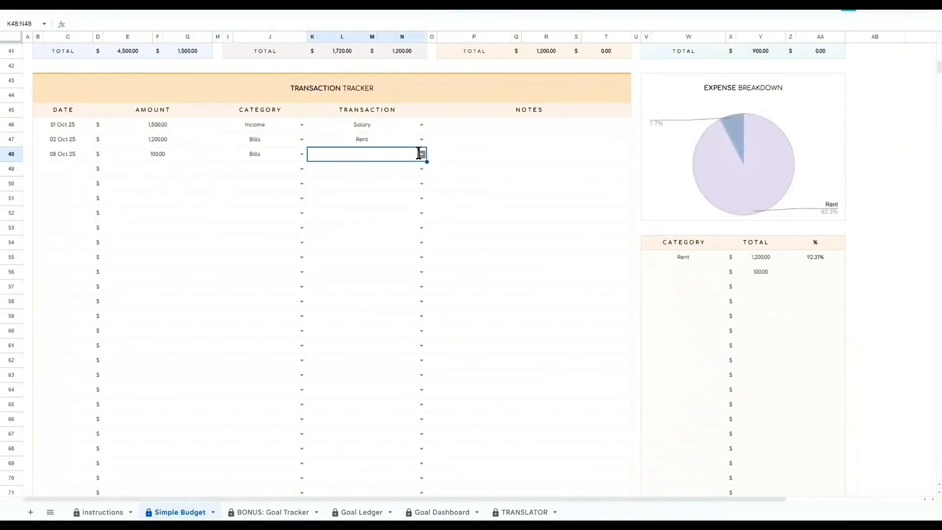
pyautogui.click(345, 188)
# - Log an insurance bill in row 49 of the Transaction Tracker: 9 Oct 2025, amount 150, category Bills, transaction Insurance
pyautogui.doubleClick(52, 168)
pyautogui.click(77, 230)
pyautogui.click(162, 168)
pyautogui.write('150')
pyautogui.click(302, 169)
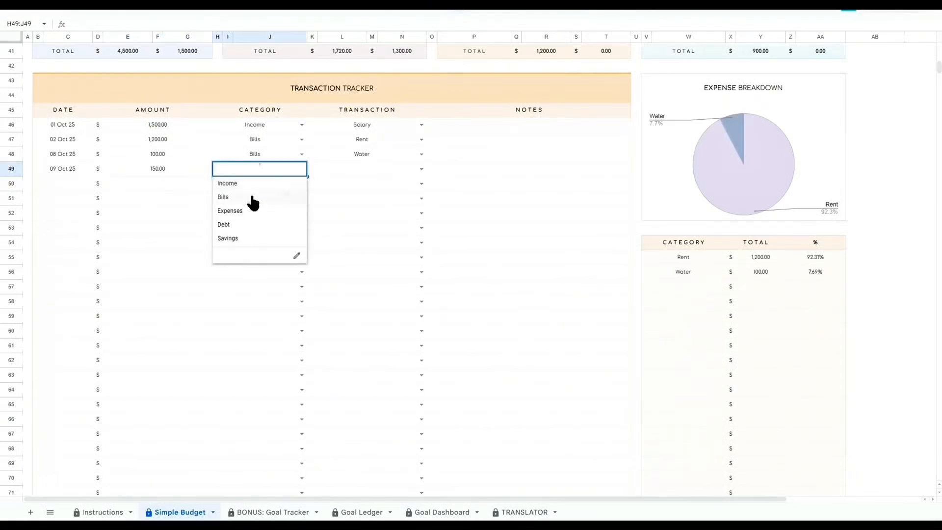
pyautogui.click(256, 196)
pyautogui.click(421, 169)
pyautogui.click(325, 251)
# - Log a restaurant expense in row 50 of the Transaction Tracker: 7 Oct 2025, amount 100, category Expenses, transaction Dining Out
pyautogui.doubleClick(63, 184)
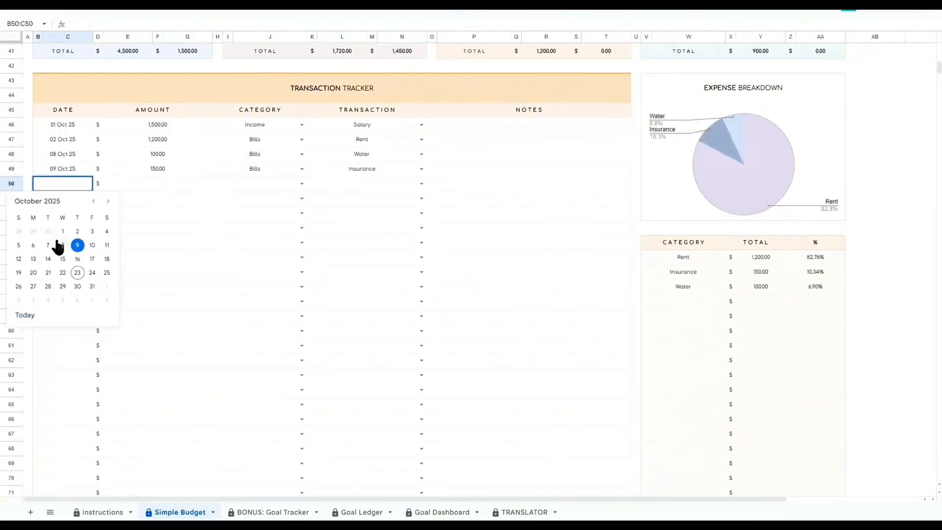
pyautogui.click(49, 245)
pyautogui.click(162, 184)
pyautogui.write('100')
pyautogui.press('Return')
pyautogui.click(301, 183)
pyautogui.click(255, 225)
pyautogui.click(420, 184)
pyautogui.click(352, 215)
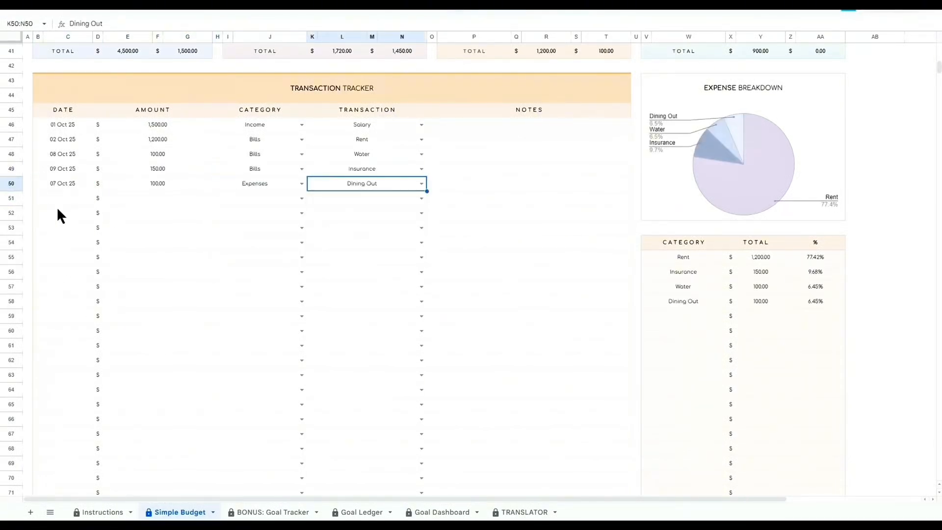
# - Log a health expense in row 51 of the Transaction Tracker: 9 Oct 2025, amount 150, category Expenses, transaction Health
pyautogui.doubleClick(58, 200)
pyautogui.click(74, 259)
pyautogui.click(162, 198)
pyautogui.write('150')
pyautogui.press('Return')
pyautogui.click(302, 198)
pyautogui.click(256, 240)
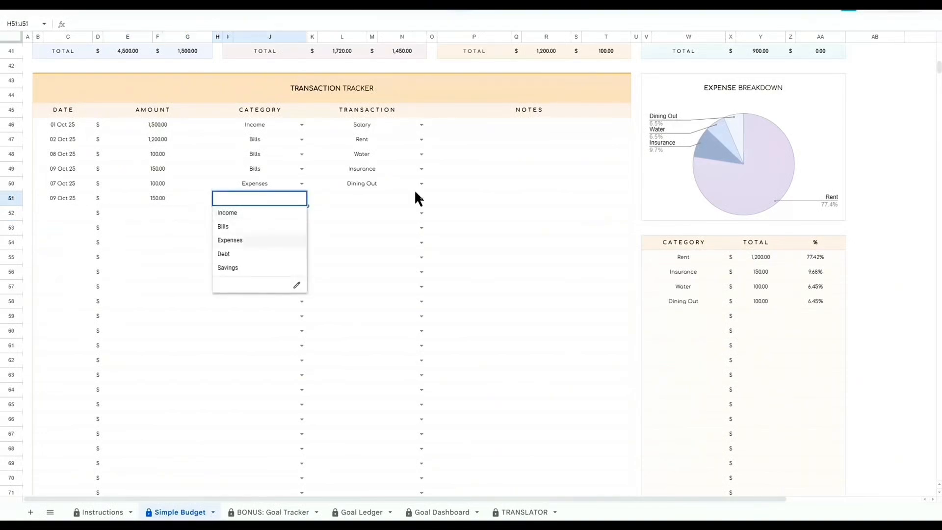
pyautogui.click(421, 199)
pyautogui.click(342, 241)
# - Log a food expense in row 52 of the Transaction Tracker: 10 Oct 2025, amount 200, category Expenses, transaction Food
pyautogui.click(60, 215)
pyautogui.doubleClick(59, 213)
pyautogui.click(87, 275)
pyautogui.click(162, 213)
pyautogui.write('200')
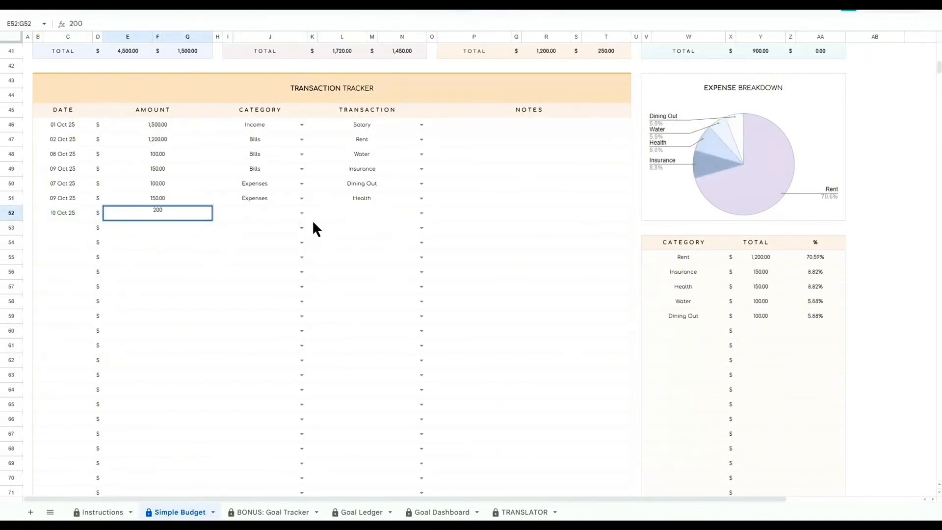
pyautogui.press('Return')
pyautogui.click(301, 213)
pyautogui.click(237, 255)
pyautogui.click(390, 216)
pyautogui.click(389, 227)
# - Log a loan payment in row 53 of the Transaction Tracker: 12 Oct 2025, amount 400, category Debt, transaction Personal Loan
pyautogui.doubleClick(49, 227)
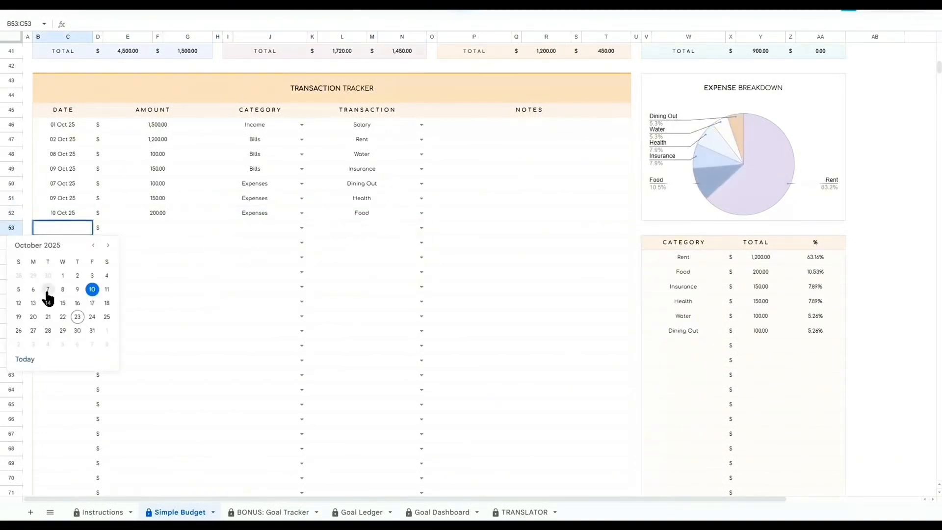
pyautogui.click(24, 305)
pyautogui.click(157, 228)
pyautogui.write('400')
pyautogui.press('Return')
pyautogui.click(302, 227)
pyautogui.click(231, 282)
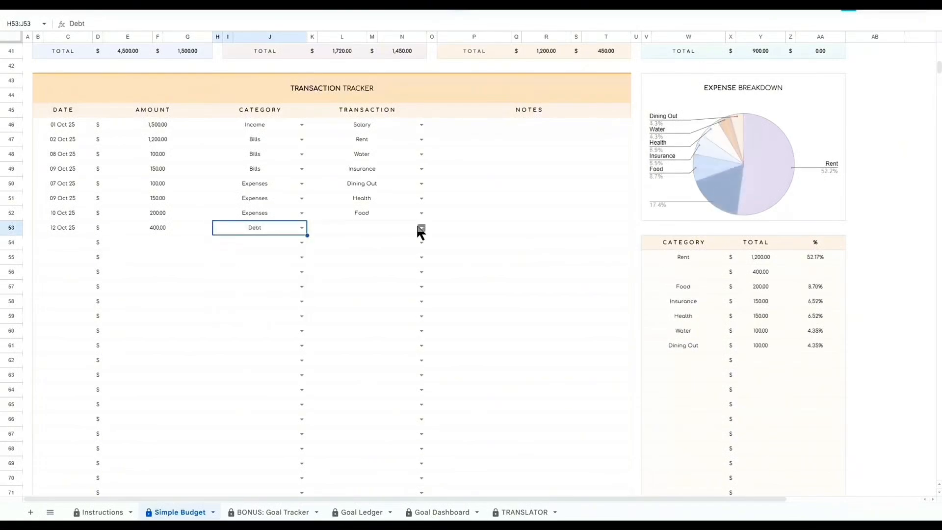
pyautogui.click(421, 228)
pyautogui.click(346, 272)
# - Log a card payment in row 54 of the Transaction Tracker: 14 Oct 2025, amount 150, category Debt, transaction Credit Card 2
pyautogui.doubleClick(59, 242)
pyautogui.click(47, 318)
pyautogui.click(157, 242)
pyautogui.write('150')
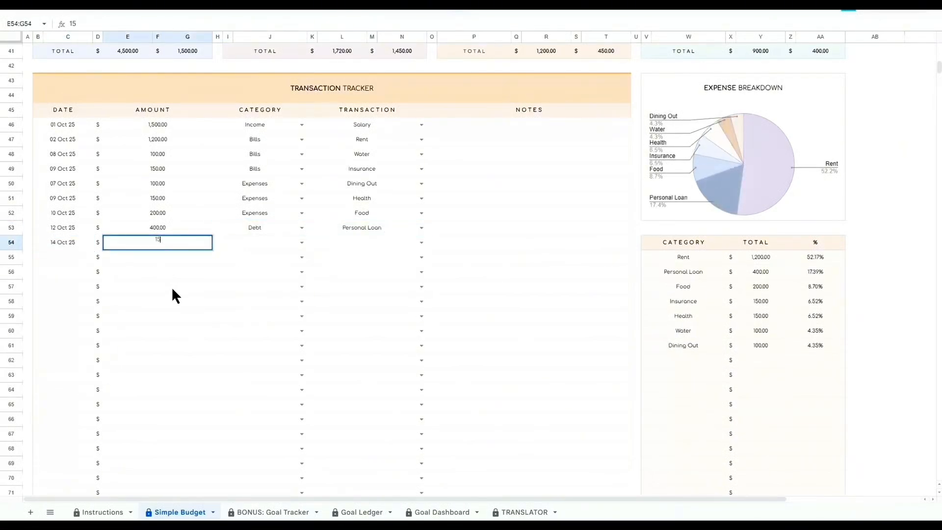
pyautogui.press('Return')
pyautogui.click(302, 242)
pyautogui.click(230, 297)
pyautogui.click(421, 244)
pyautogui.click(334, 273)
# - Log bonus income in row 55 of the Transaction Tracker: 15 Oct 2025, amount 500, category Income, transaction Bonuses
pyautogui.doubleClick(62, 257)
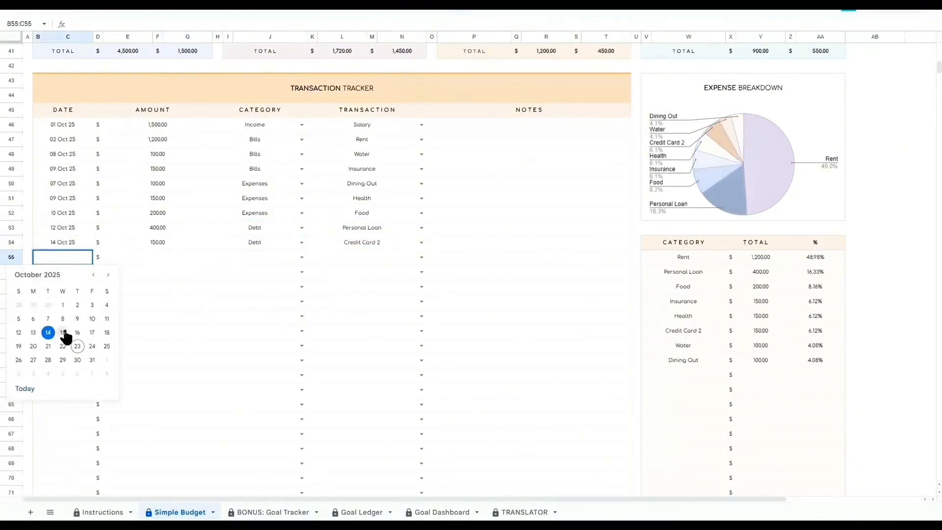
pyautogui.click(65, 336)
pyautogui.click(157, 257)
pyautogui.write('500')
pyautogui.click(300, 257)
pyautogui.click(240, 274)
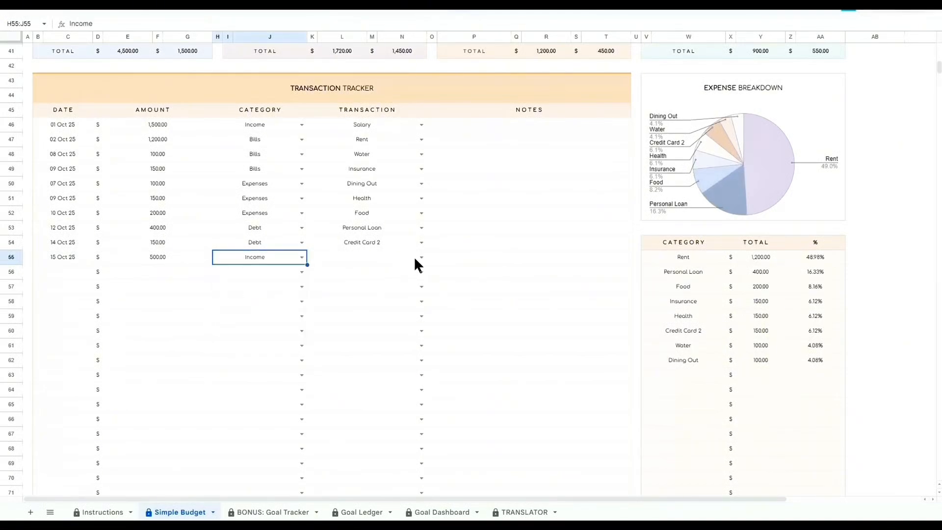
pyautogui.click(421, 257)
pyautogui.click(324, 286)
# - Log freelance income in row 56 of the Transaction Tracker: 16 Oct 2025, amount 1000, category Income, transaction Freelance
pyautogui.doubleClick(73, 271)
pyautogui.click(82, 351)
pyautogui.click(181, 273)
pyautogui.write('1000')
pyautogui.press('Return')
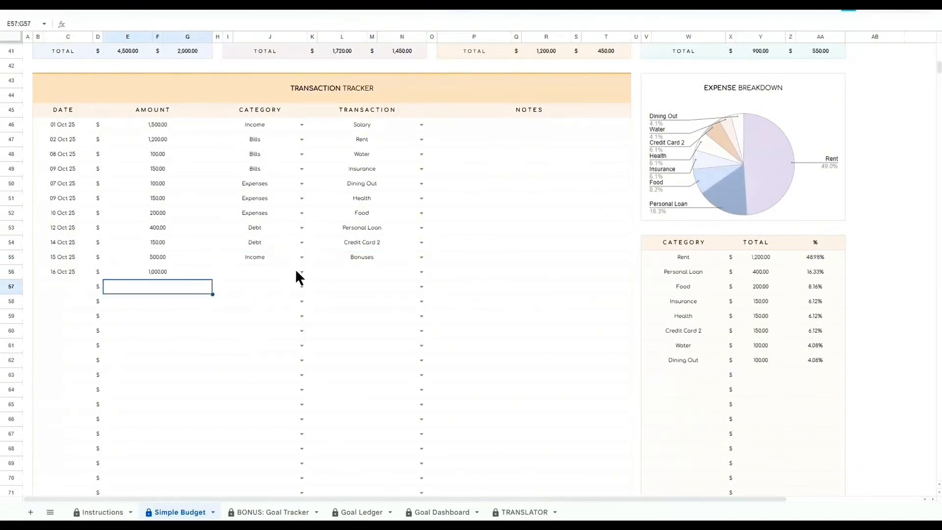
pyautogui.click(302, 272)
pyautogui.click(240, 286)
pyautogui.click(421, 272)
pyautogui.click(325, 314)
# - Log a savings deposit in row 57 of the Transaction Tracker: 21 Oct 2025, amount 300, category Savings, transaction Emergency Fund
pyautogui.doubleClick(59, 286)
pyautogui.click(60, 380)
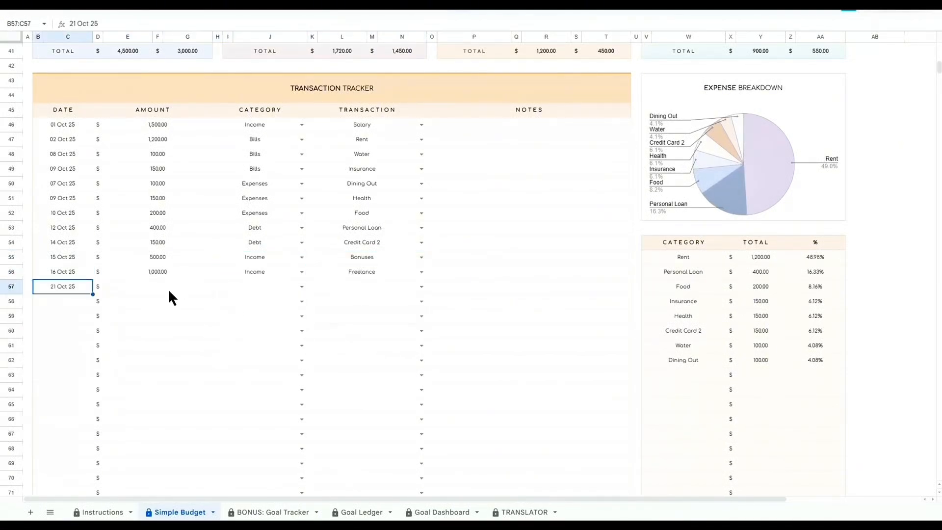
pyautogui.click(168, 288)
pyautogui.write('300')
pyautogui.press('Return')
pyautogui.click(302, 287)
pyautogui.click(235, 356)
pyautogui.click(421, 287)
pyautogui.click(333, 302)
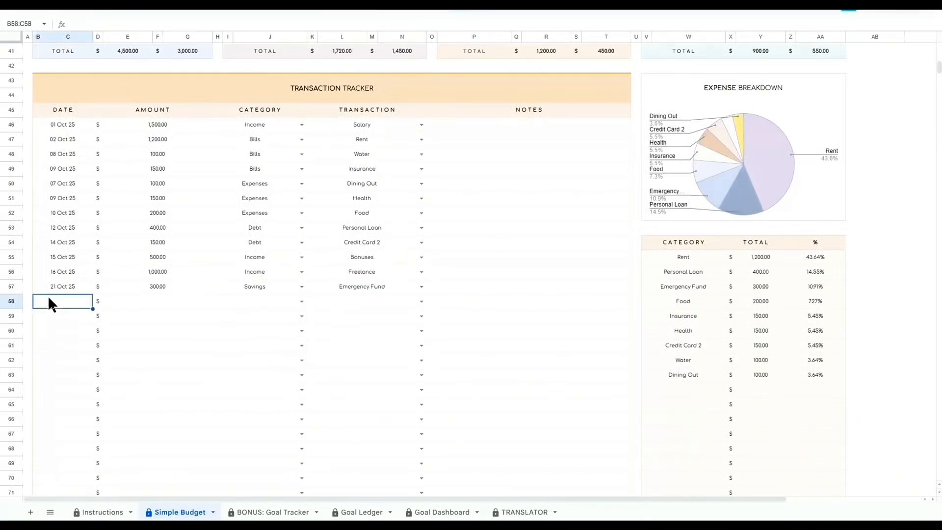
# - Log a savings deposit in row 58 of the Transaction Tracker: 15 Oct 2025, amount 200, category Savings, transaction Vacation Savings
pyautogui.doubleClick(51, 301)
pyautogui.click(65, 375)
pyautogui.click(157, 301)
pyautogui.write('200')
pyautogui.press('Return')
pyautogui.click(301, 301)
pyautogui.click(231, 376)
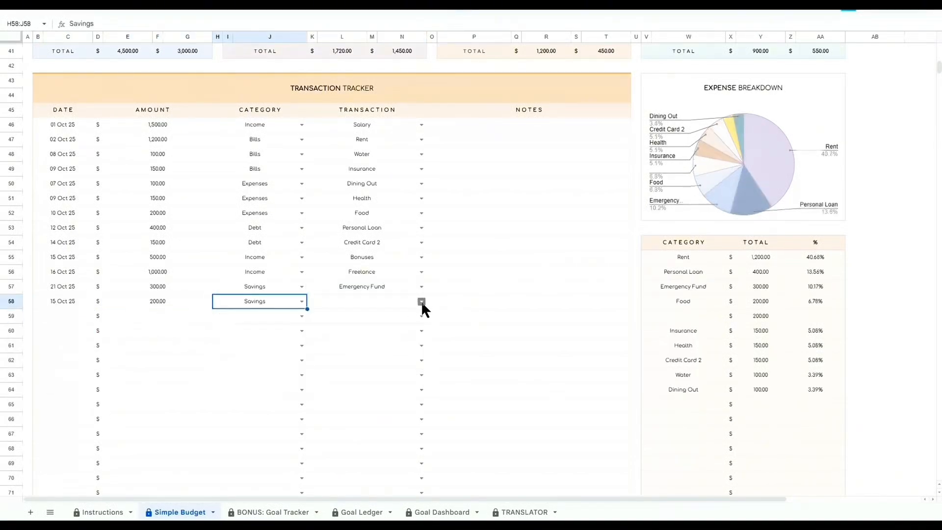
pyautogui.click(421, 301)
pyautogui.click(344, 330)
# - Log a savings deposit in row 59 of the Transaction Tracker: 16 Oct 2025, amount 300, category Savings, transaction Travel
pyautogui.doubleClick(57, 318)
pyautogui.click(78, 392)
pyautogui.click(157, 316)
pyautogui.write('300')
pyautogui.press('Return')
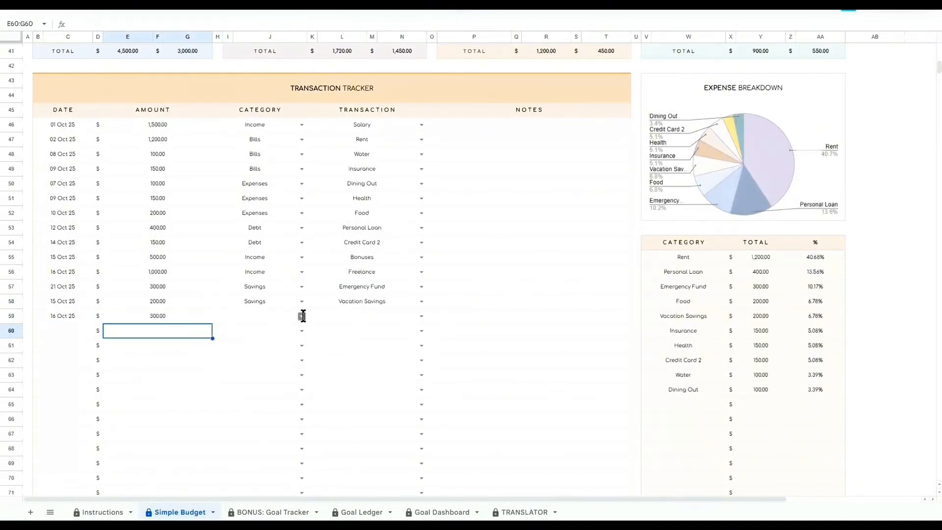
pyautogui.click(302, 316)
pyautogui.click(231, 387)
pyautogui.click(421, 316)
pyautogui.click(406, 372)
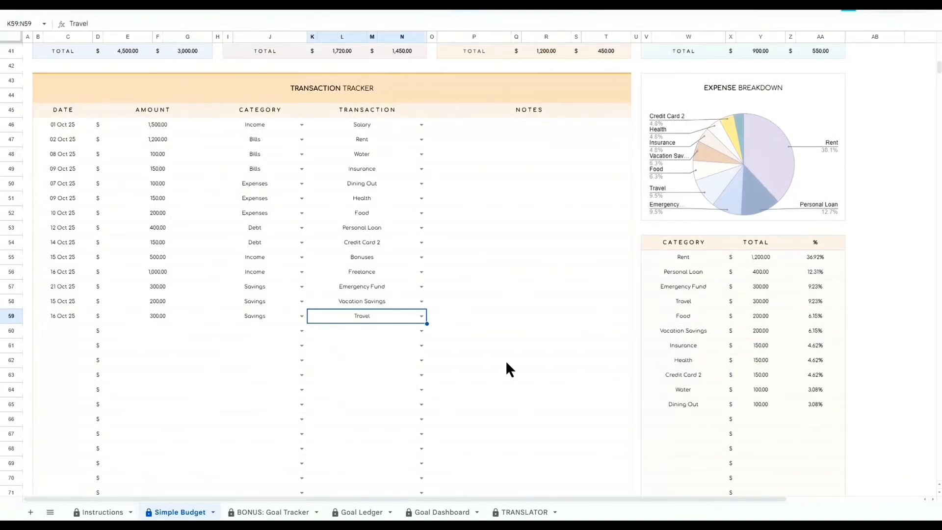
# - Set the Rollover budget in the dashboard's Cash Flow Summary table to 1000
pyautogui.scroll(10, 506, 360)
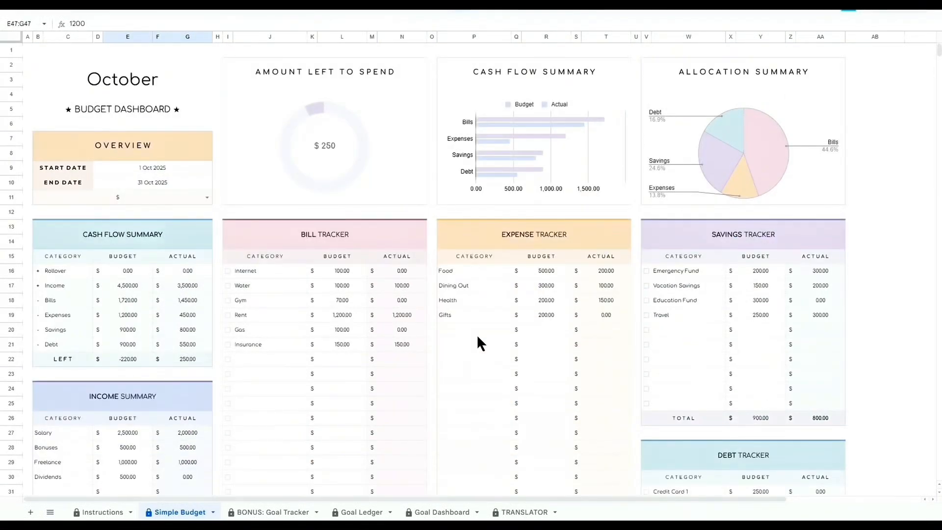
pyautogui.click(26, 51)
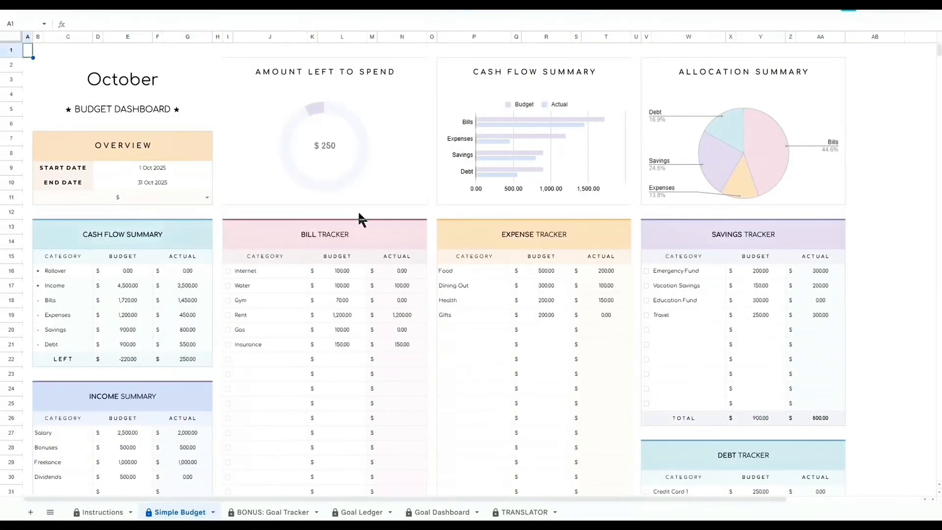
pyautogui.click(148, 238)
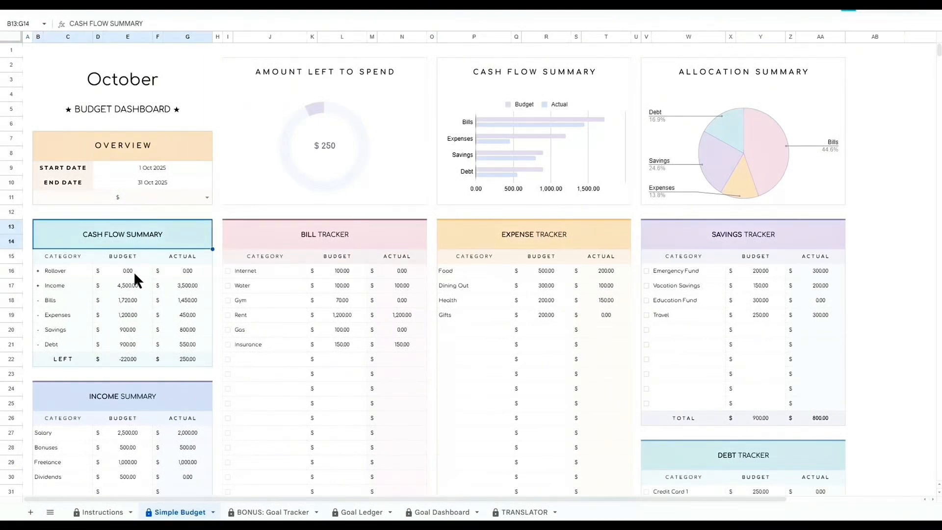
pyautogui.click(64, 272)
pyautogui.click(119, 272)
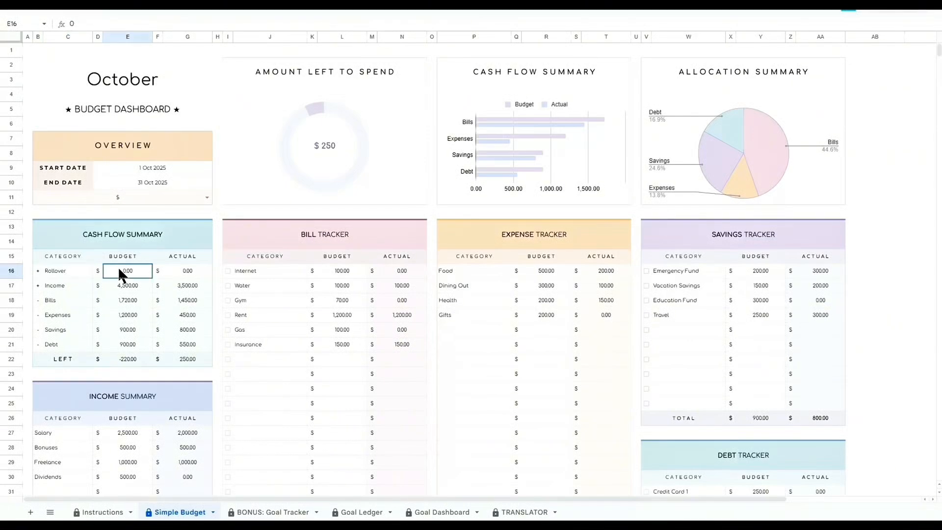
pyautogui.write('1000')
pyautogui.press('Return')
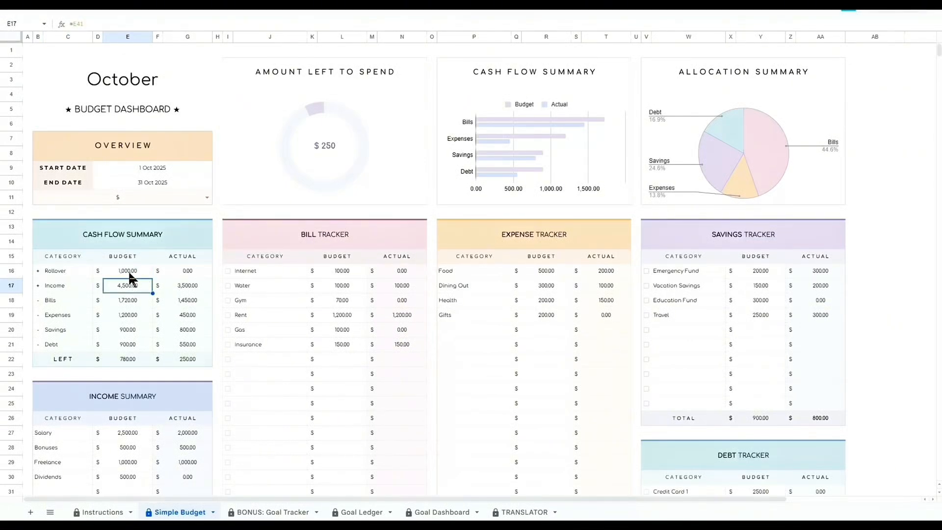
# - Examine the Rollover budget, the Amount Left to Spend chart and the Cash Flow Summary chart on the budget dashboard
pyautogui.click(128, 274)
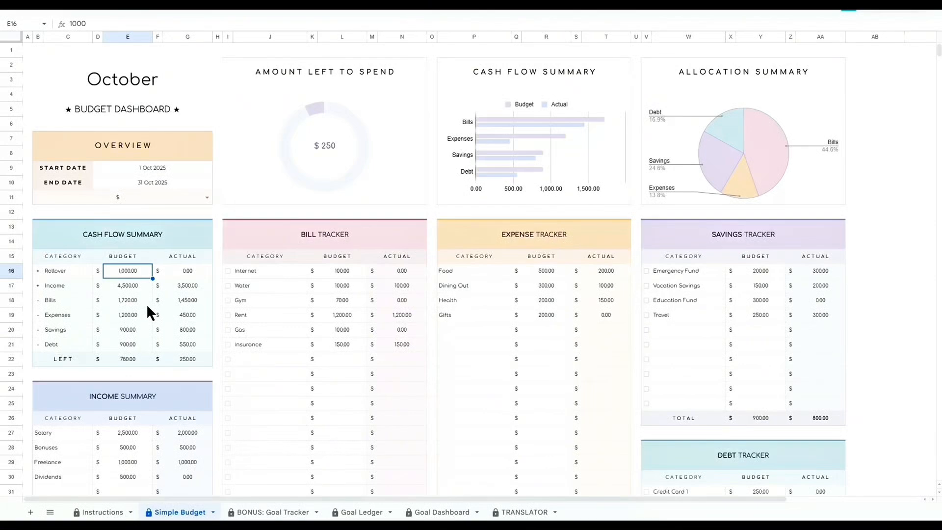
pyautogui.click(361, 71)
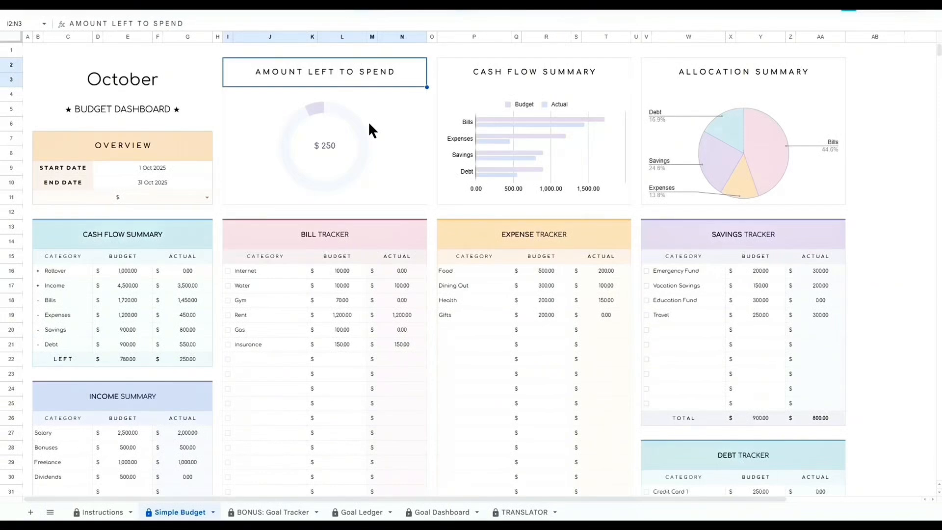
pyautogui.click(536, 72)
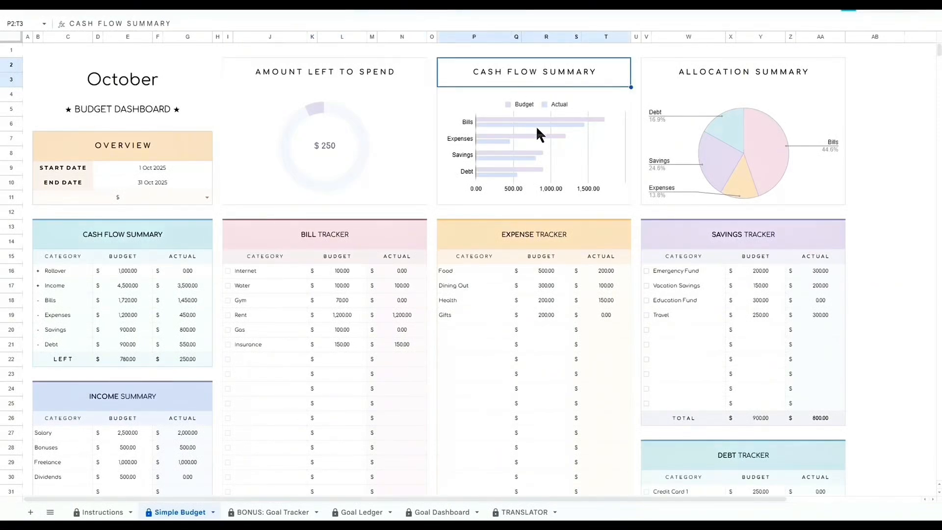